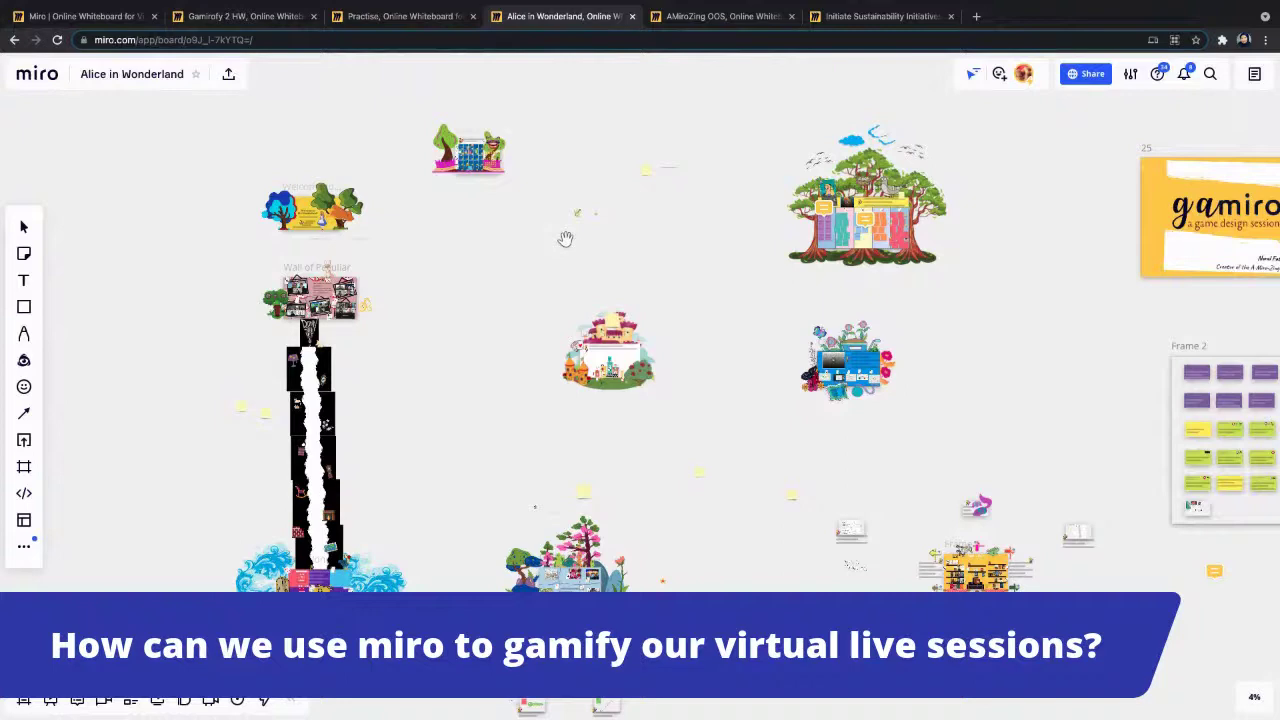
Step: Zoom from the Welcome area onto the Wall of Peculiar frame at about 27%, showing its five group photos
{"action": "scroll", "coordinate": [336, 216], "scroll_direction": "up", "scroll_amount": 5}
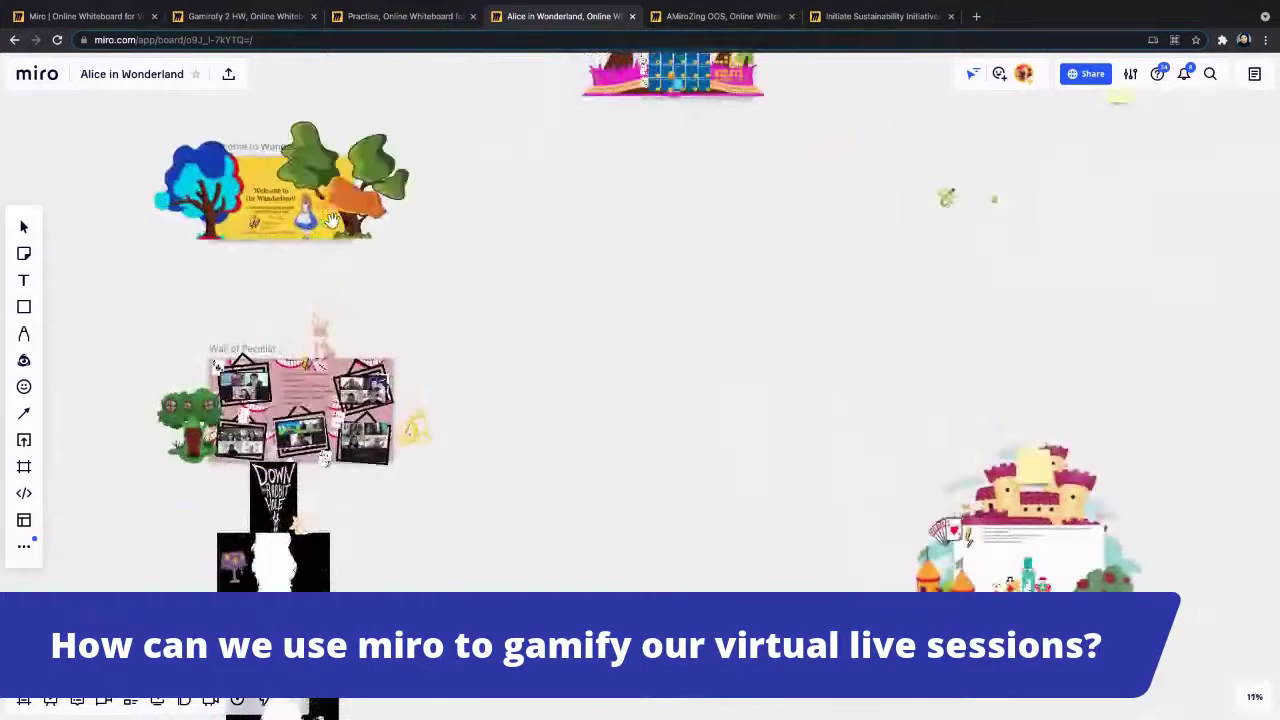
{"action": "scroll", "coordinate": [332, 219], "scroll_direction": "up", "scroll_amount": 5}
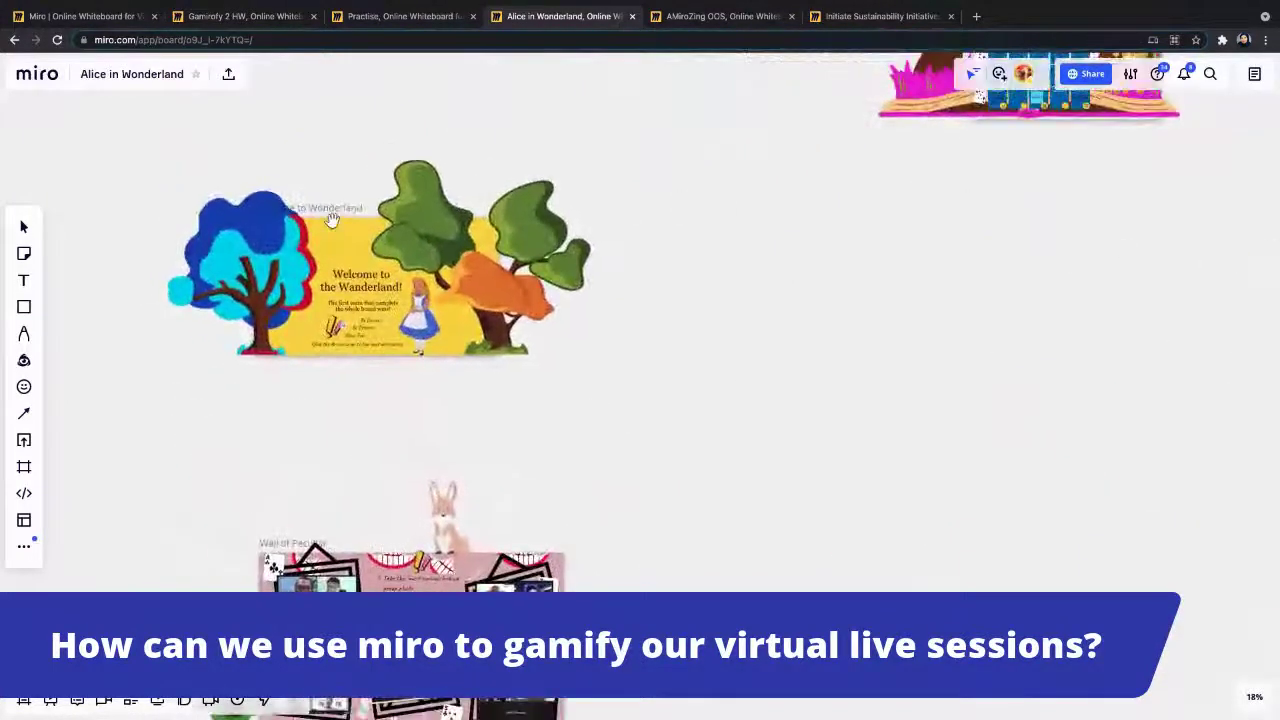
{"action": "scroll", "coordinate": [332, 219], "scroll_direction": "down", "scroll_amount": 2}
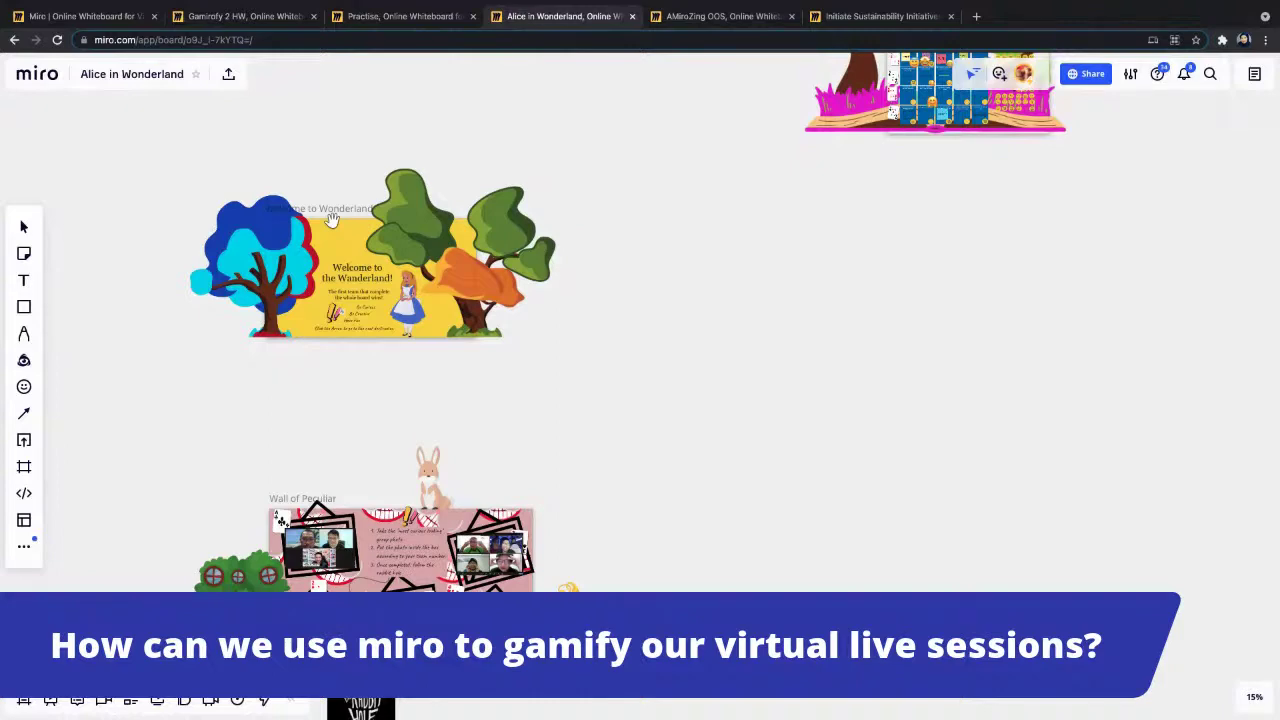
{"action": "scroll", "coordinate": [357, 277], "scroll_direction": "down", "scroll_amount": 2}
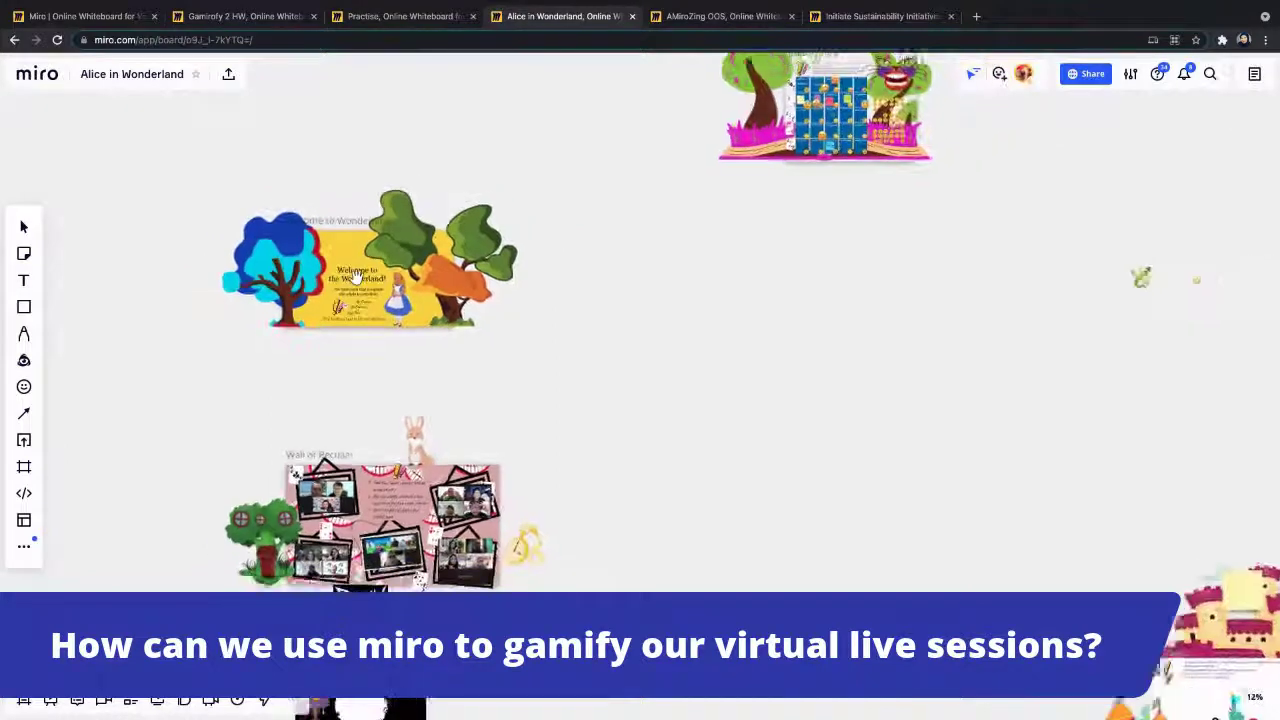
{"action": "scroll", "coordinate": [395, 338], "scroll_direction": "up", "scroll_amount": 6}
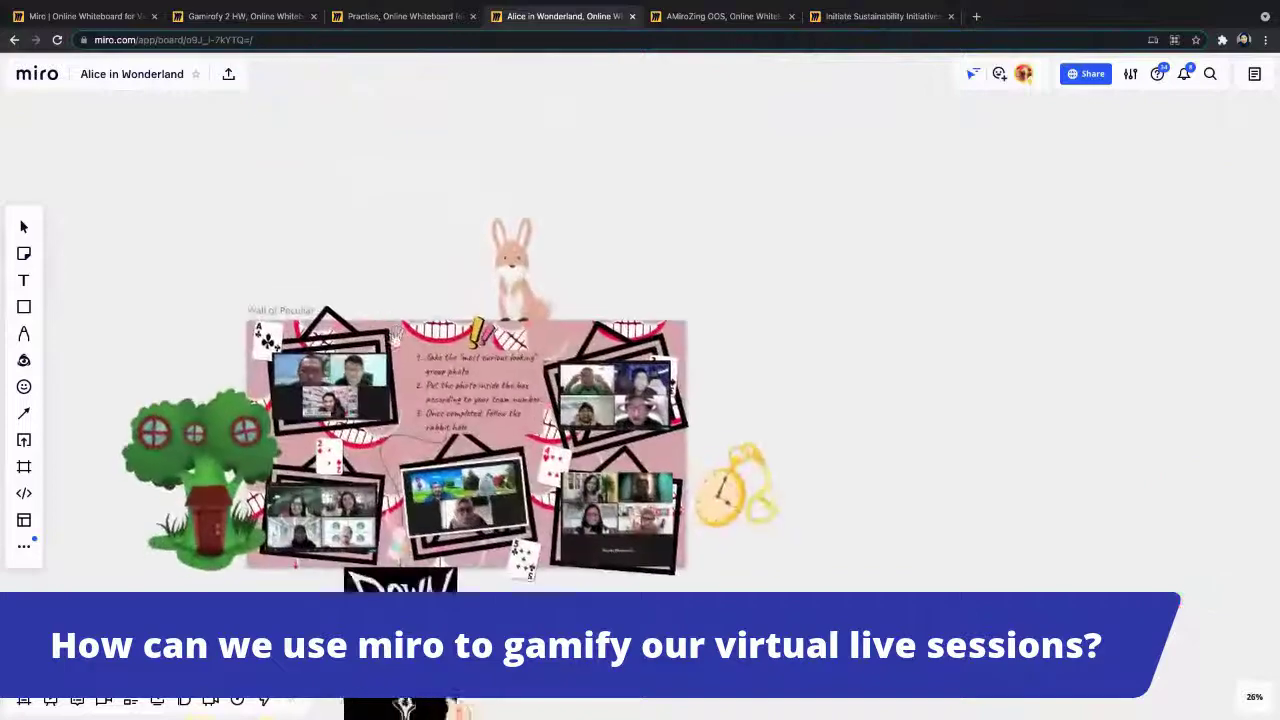
{"action": "scroll", "coordinate": [395, 338], "scroll_direction": "up", "scroll_amount": 3}
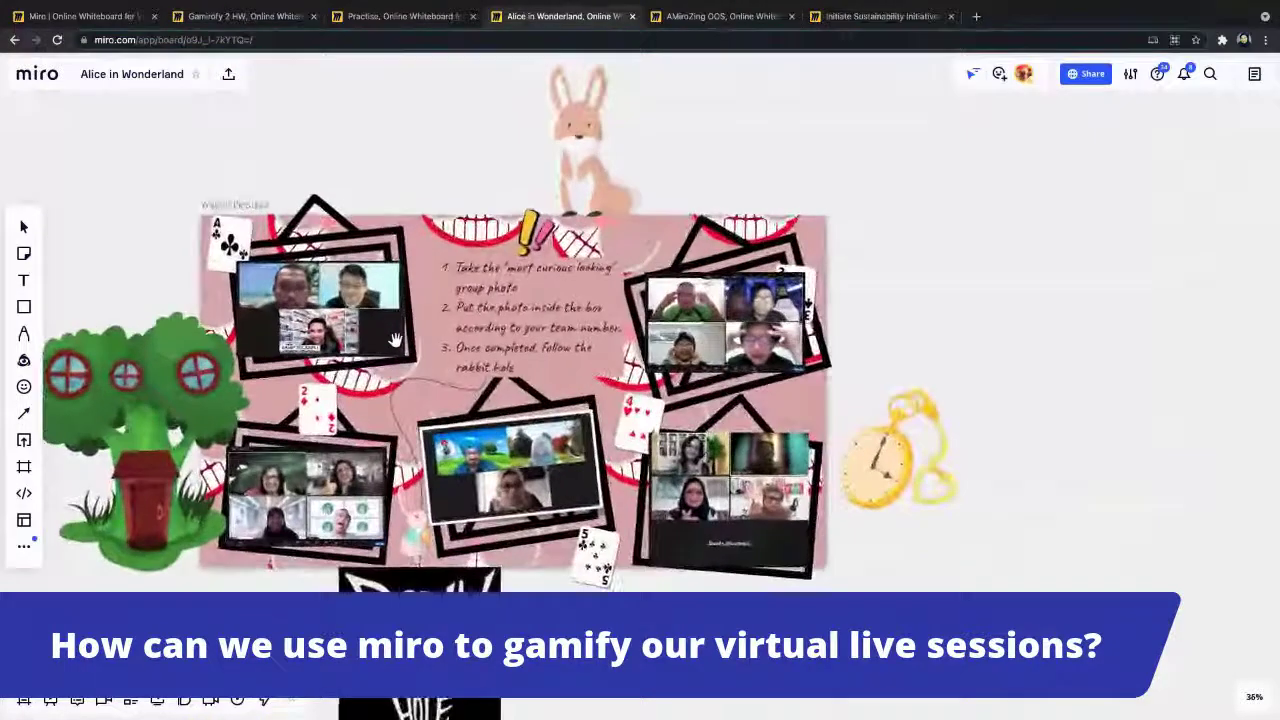
{"action": "scroll", "coordinate": [395, 338], "scroll_direction": "down", "scroll_amount": 2}
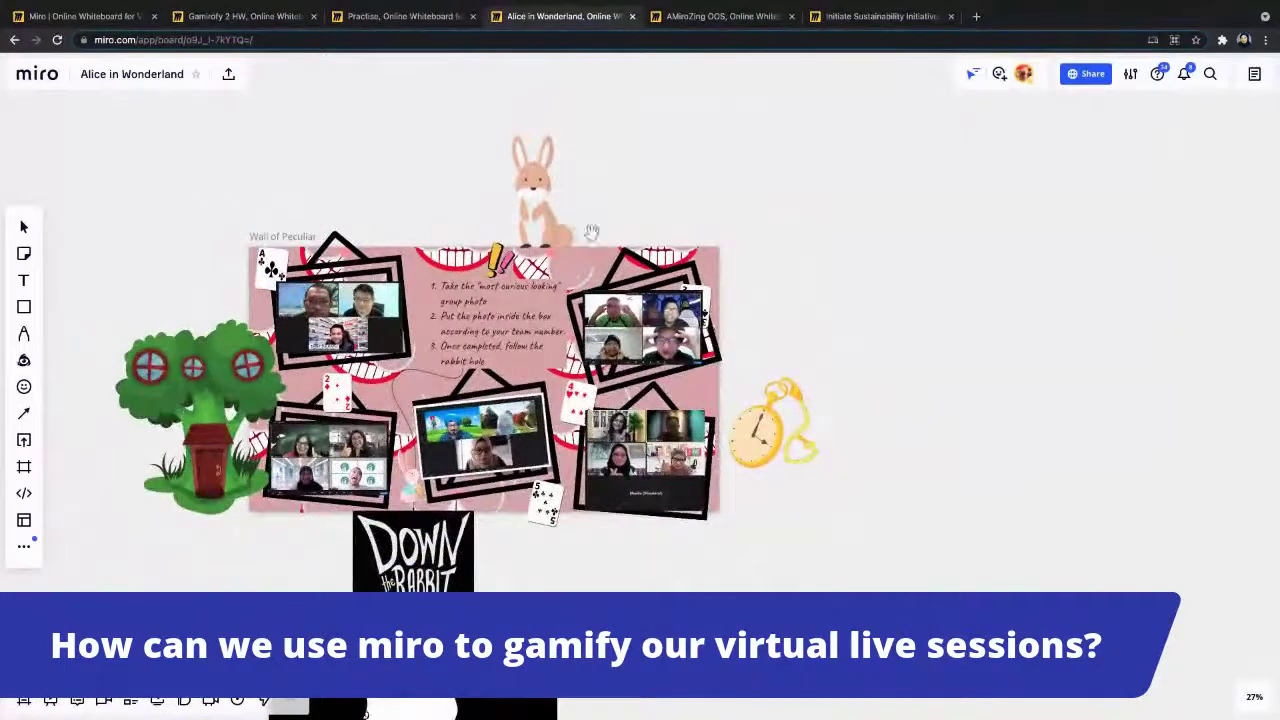
{"action": "scroll", "coordinate": [500, 340], "scroll_direction": "up", "scroll_amount": 2}
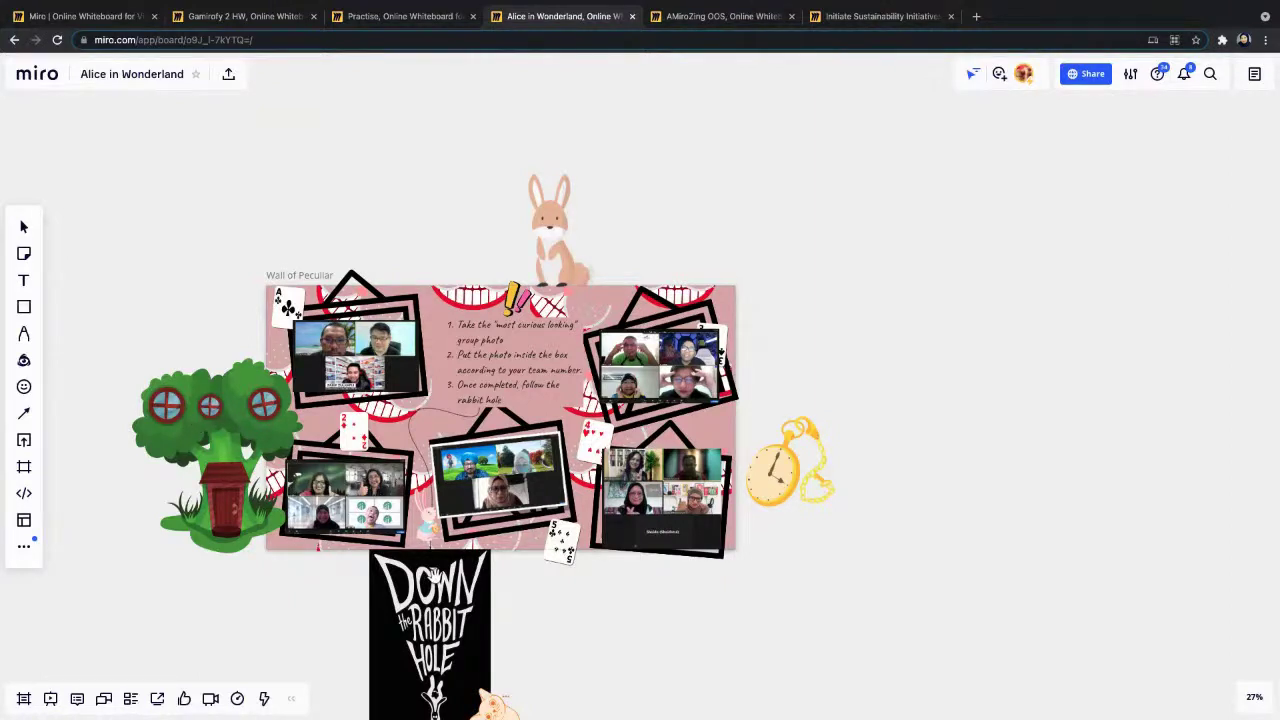
{"action": "left_click_drag", "start_coordinate": [435, 578], "coordinate": [455, 500]}
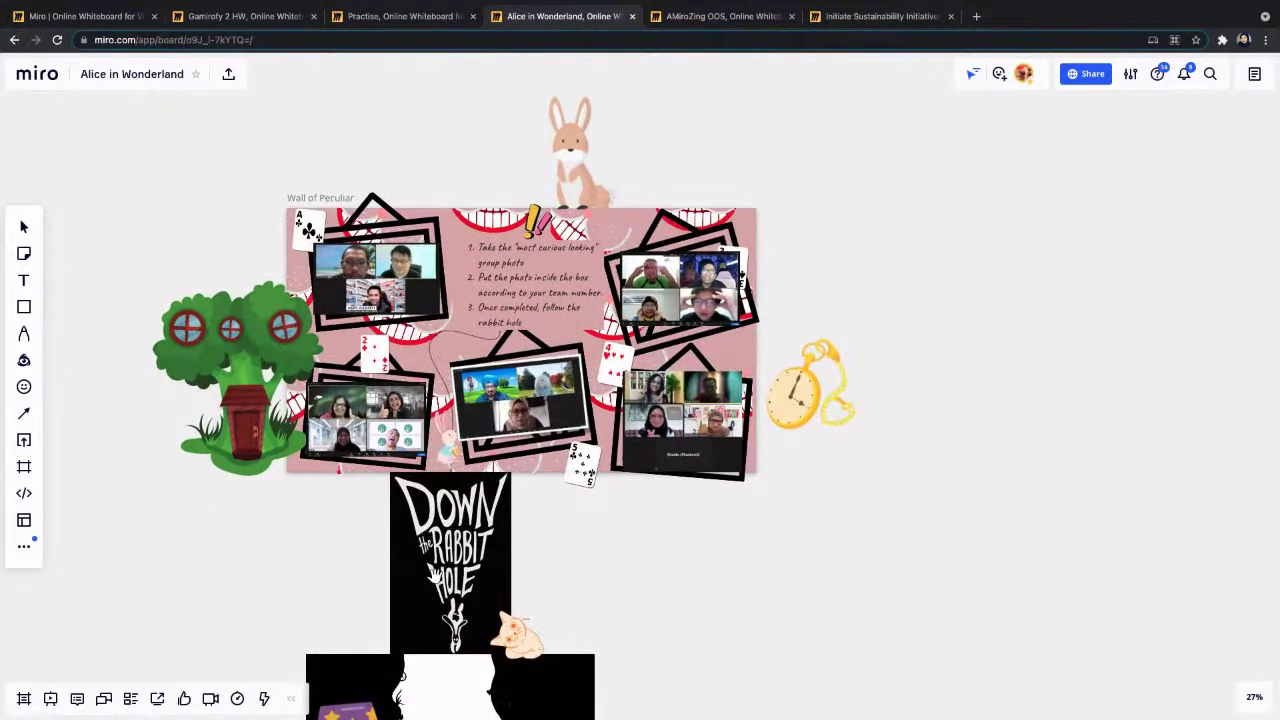
Step: Pan down the falling tunnel past the door to the waves and Dodo, then zoom out to about 11%
{"action": "scroll", "coordinate": [440, 470], "scroll_direction": "up", "scroll_amount": 2}
{"action": "scroll", "coordinate": [440, 470], "scroll_direction": "down", "scroll_amount": 5}
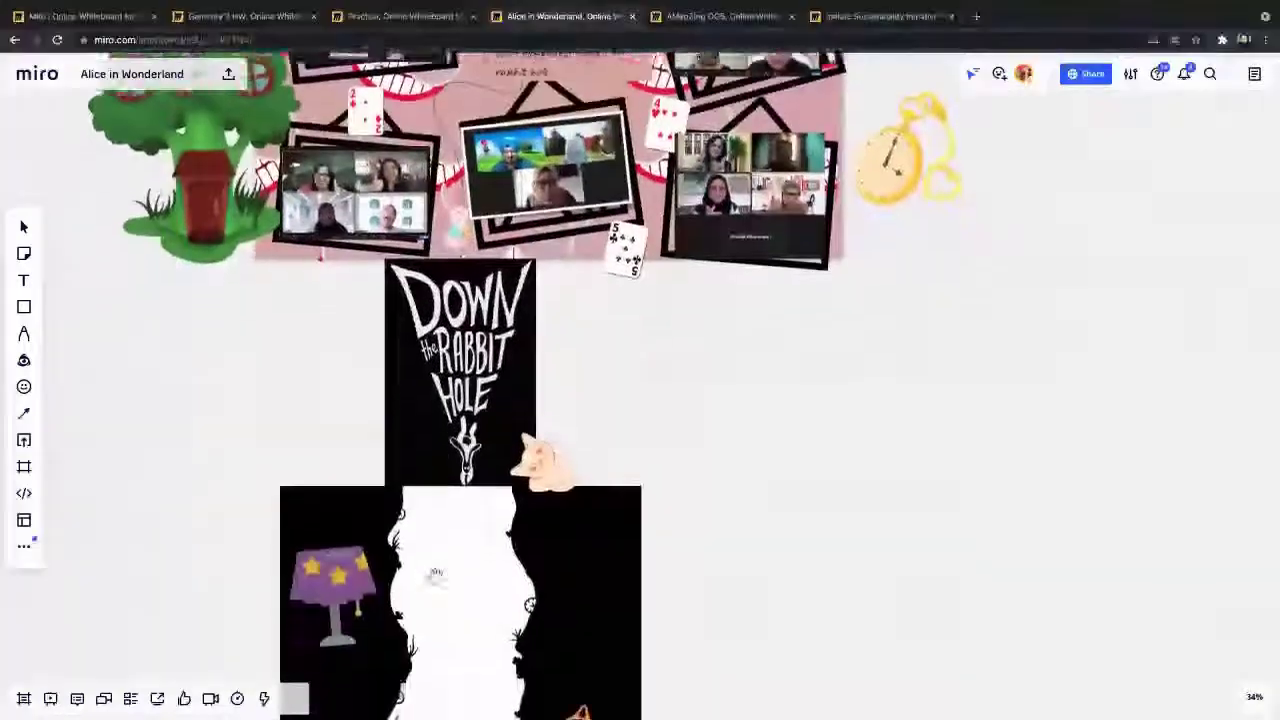
{"action": "scroll", "coordinate": [462, 420], "scroll_direction": "down", "scroll_amount": 5}
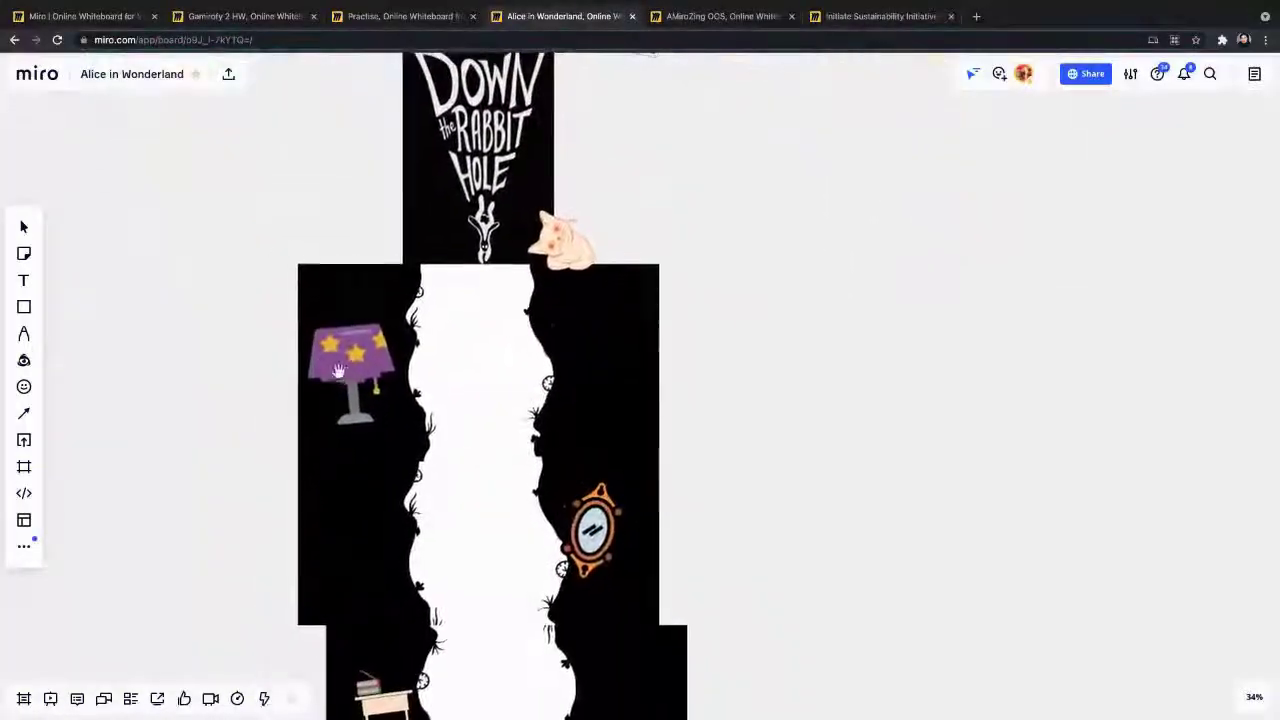
{"action": "scroll", "coordinate": [634, 572], "scroll_direction": "down", "scroll_amount": 4}
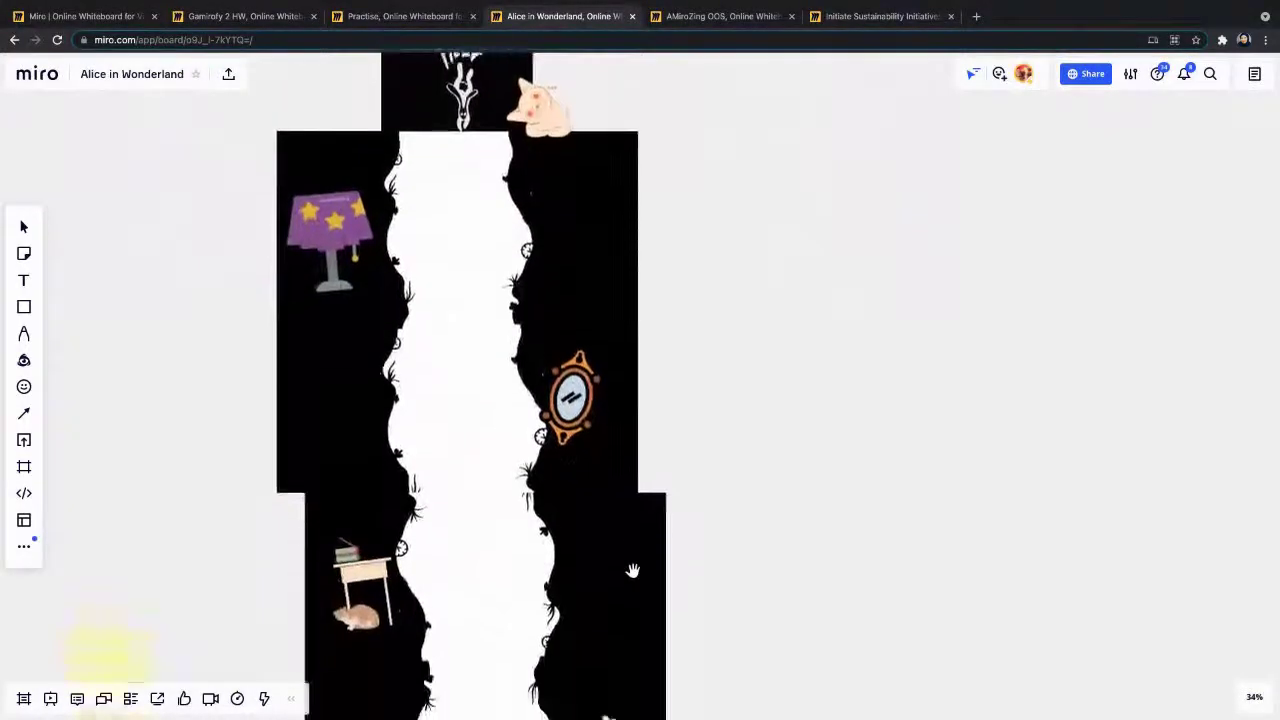
{"action": "scroll", "coordinate": [491, 305], "scroll_direction": "down", "scroll_amount": 8}
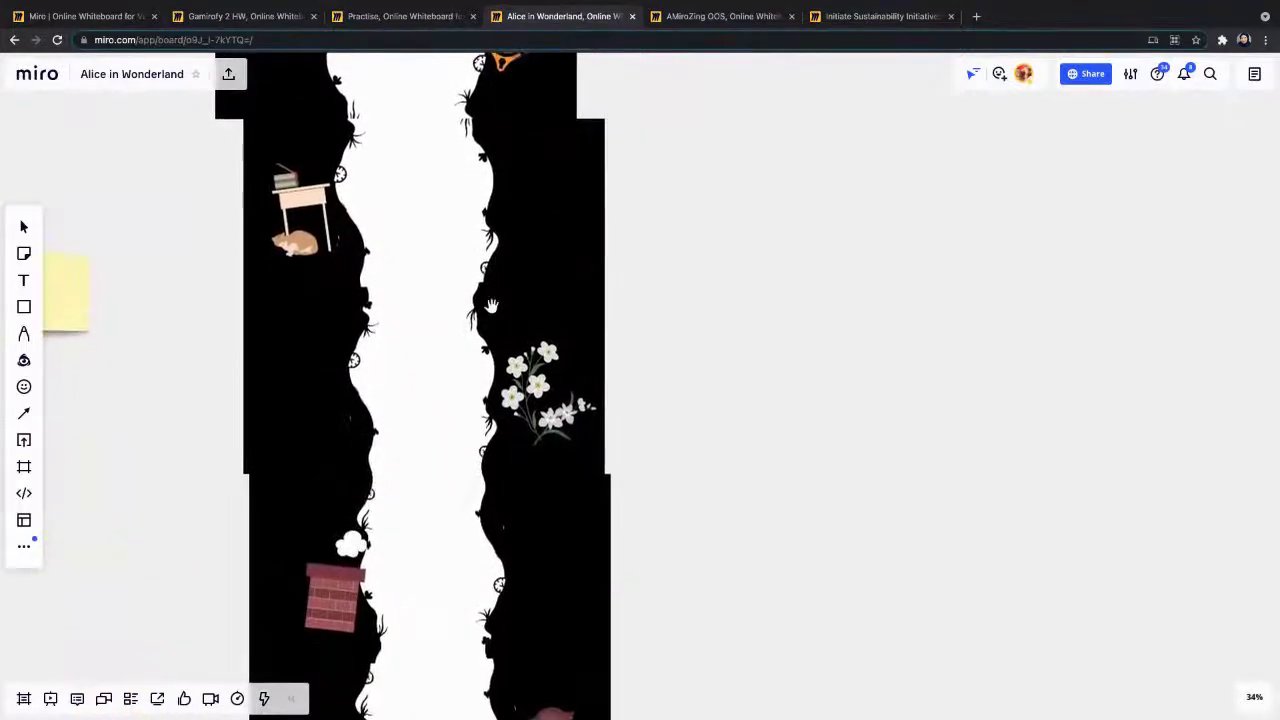
{"action": "scroll", "coordinate": [491, 305], "scroll_direction": "down", "scroll_amount": 20}
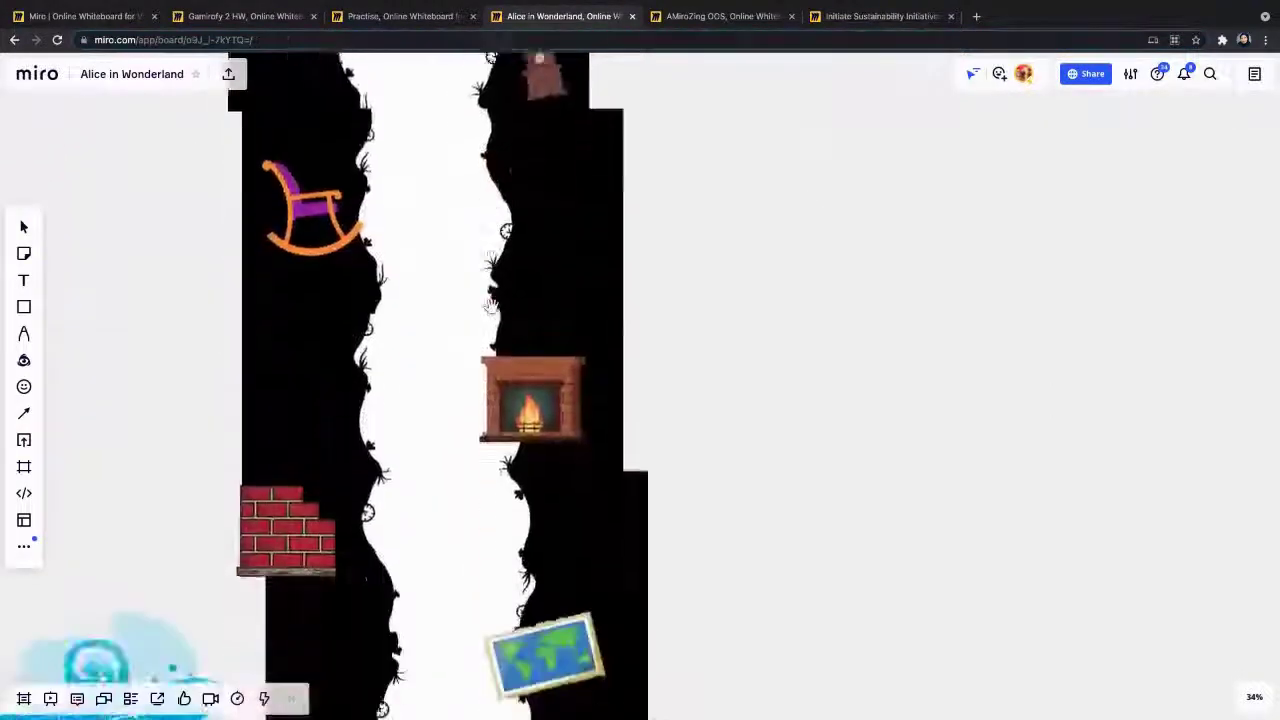
{"action": "scroll", "coordinate": [491, 305], "scroll_direction": "down", "scroll_amount": 5}
{"action": "scroll", "coordinate": [491, 305], "scroll_direction": "down", "scroll_amount": 2}
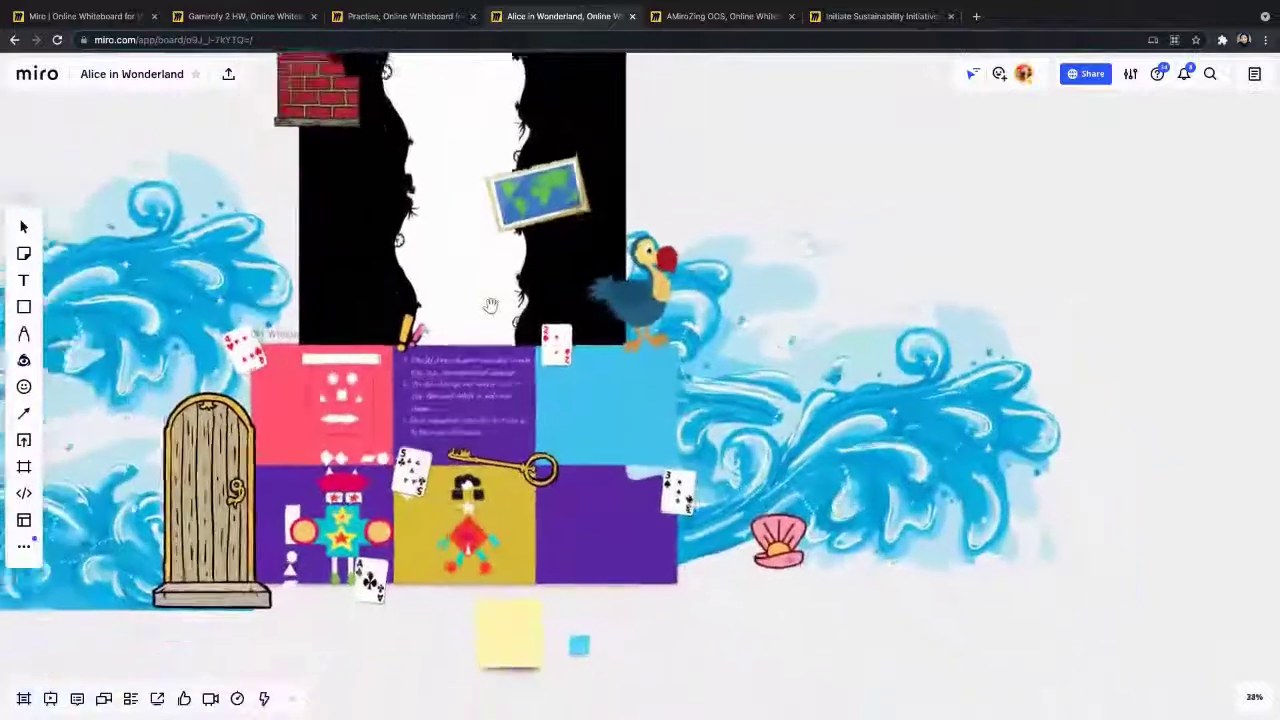
{"action": "scroll", "coordinate": [491, 305], "scroll_direction": "down", "scroll_amount": 3}
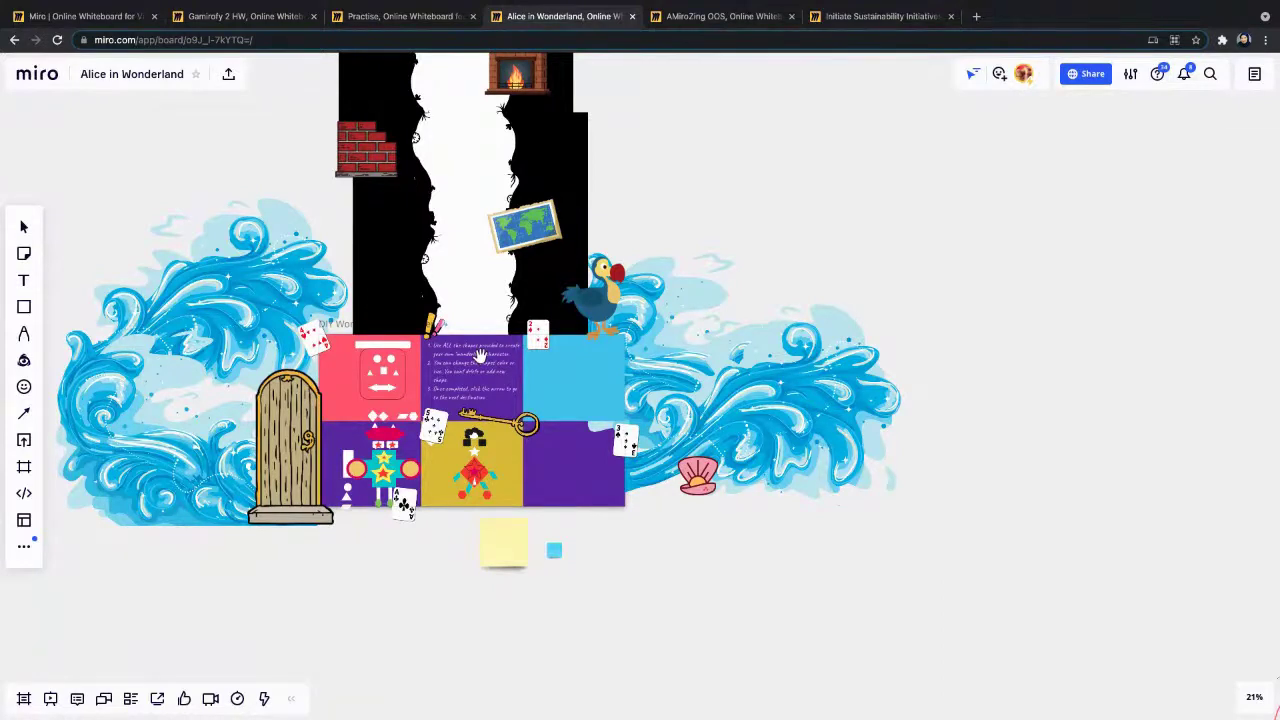
{"action": "scroll", "coordinate": [480, 355], "scroll_direction": "up", "scroll_amount": 1}
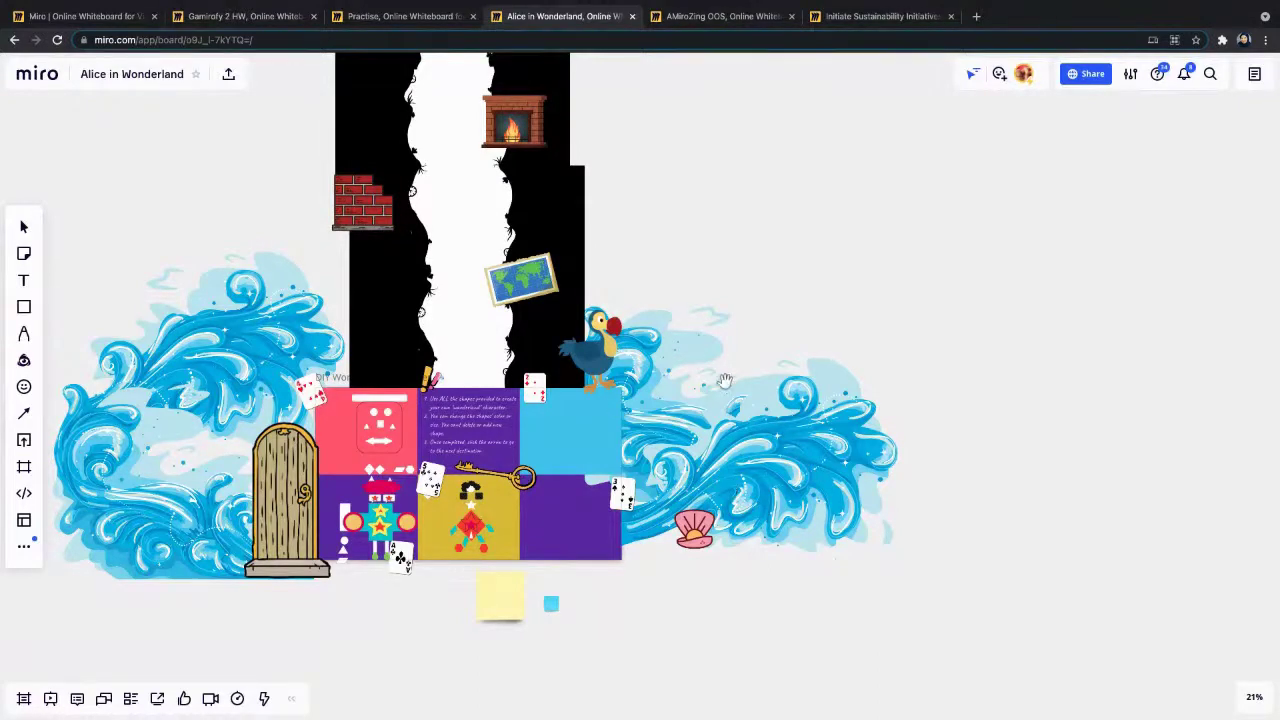
{"action": "scroll", "coordinate": [725, 381], "scroll_direction": "down", "scroll_amount": 5}
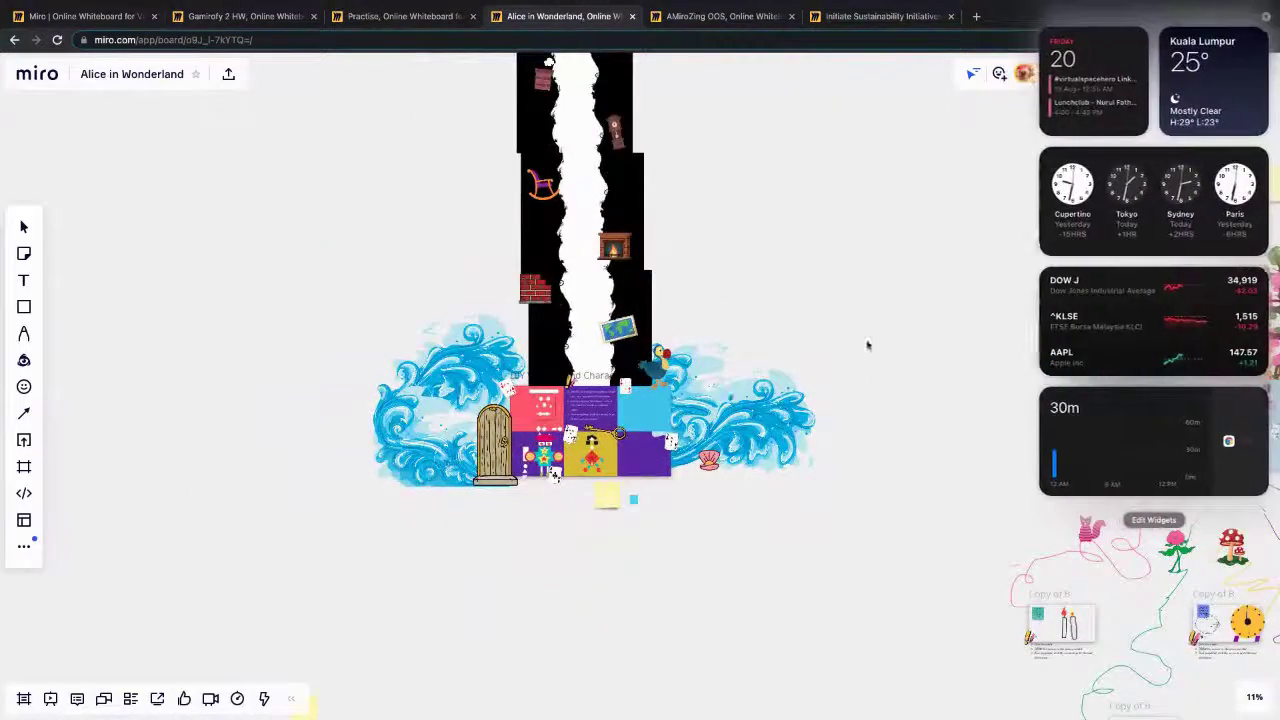
Step: Pan the view sideways across the Copy of B riddle cards
{"action": "scroll", "coordinate": [869, 336], "scroll_direction": "right", "scroll_amount": 3}
{"action": "scroll", "coordinate": [869, 336], "scroll_direction": "right", "scroll_amount": 8}
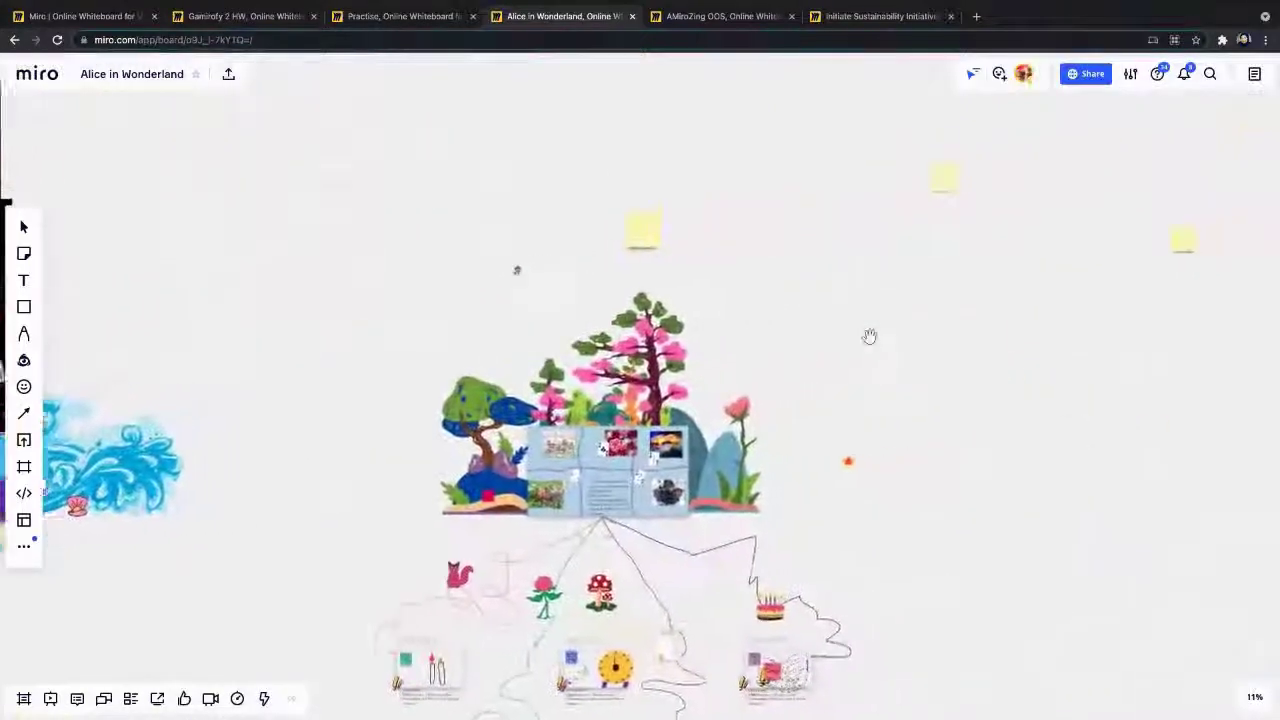
{"action": "scroll", "coordinate": [552, 470], "scroll_direction": "up", "scroll_amount": 10}
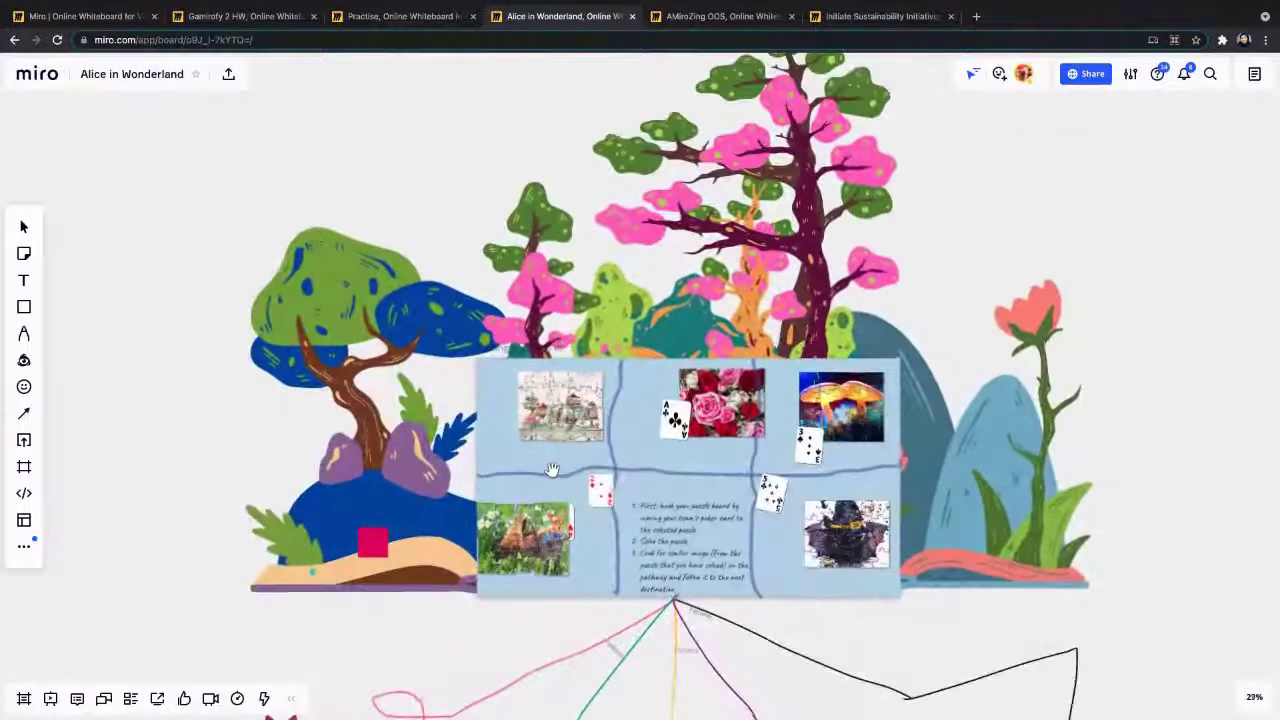
{"action": "scroll", "coordinate": [630, 336], "scroll_direction": "right", "scroll_amount": 5}
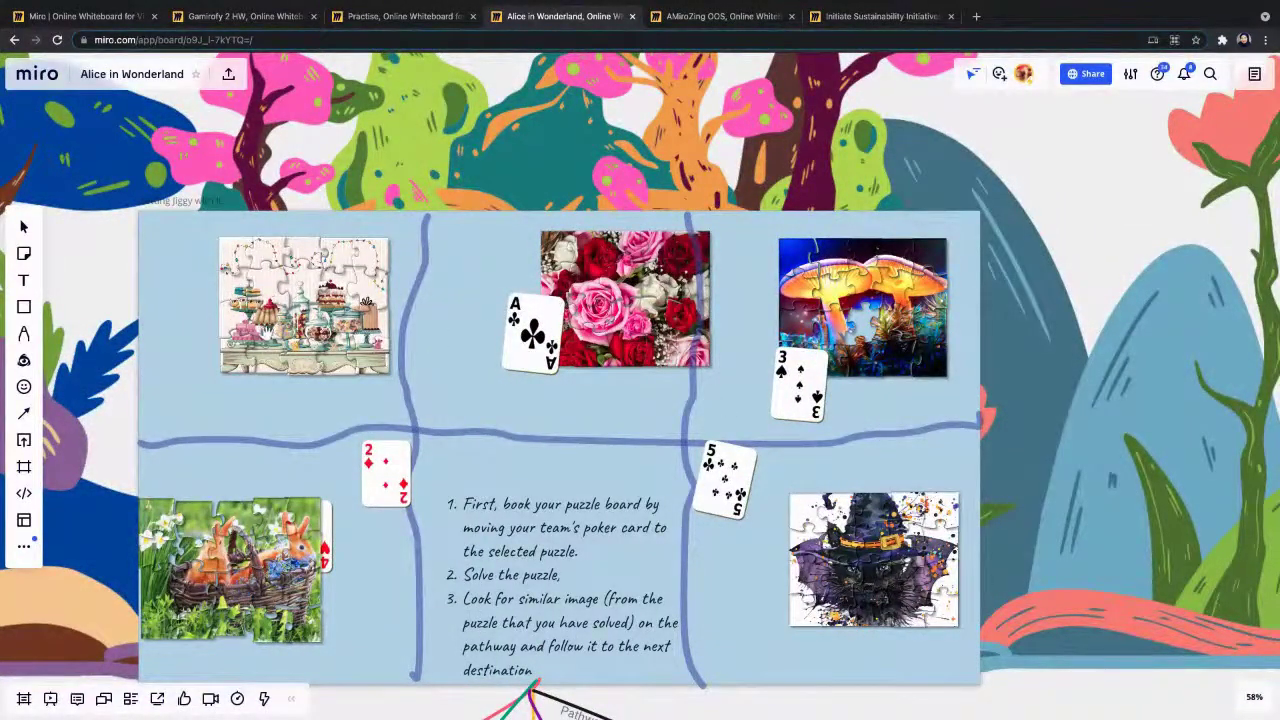
Step: Zoom out to show the jigsaw poker-card station and its pathways to six riddle-and-drawing frames
{"action": "scroll", "coordinate": [278, 548], "scroll_direction": "down", "scroll_amount": 5}
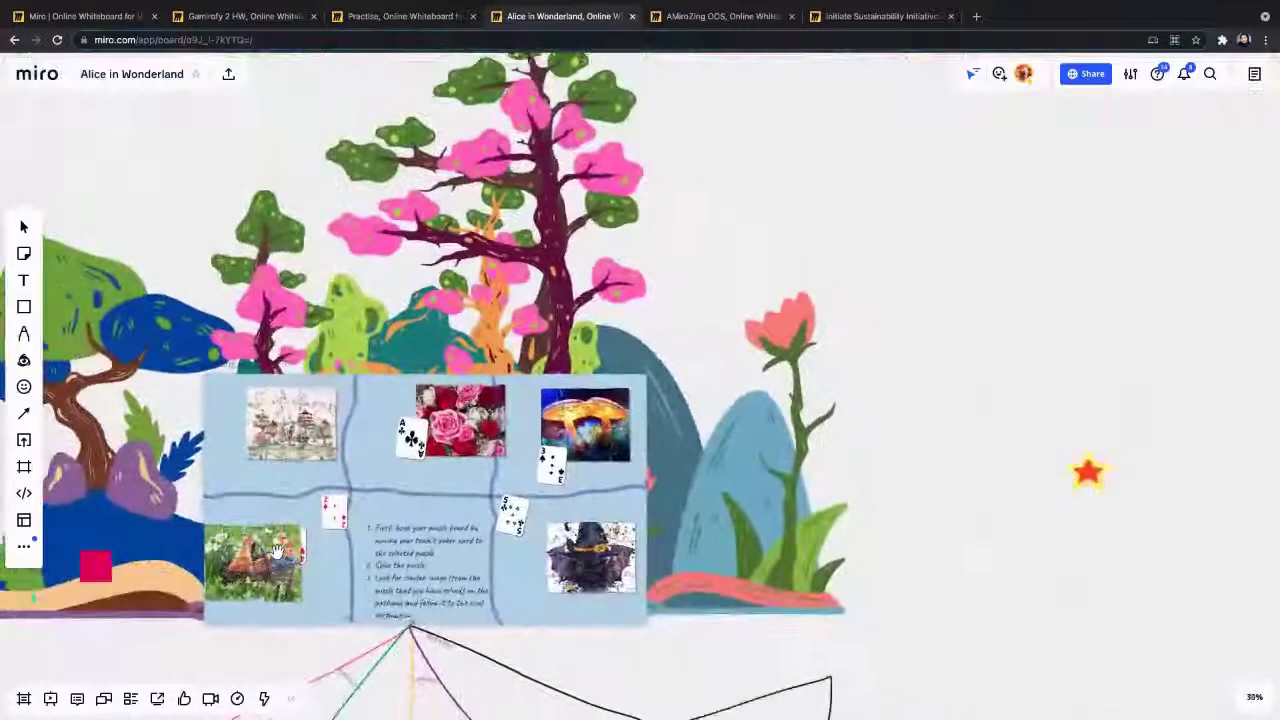
{"action": "scroll", "coordinate": [278, 548], "scroll_direction": "down", "scroll_amount": 10}
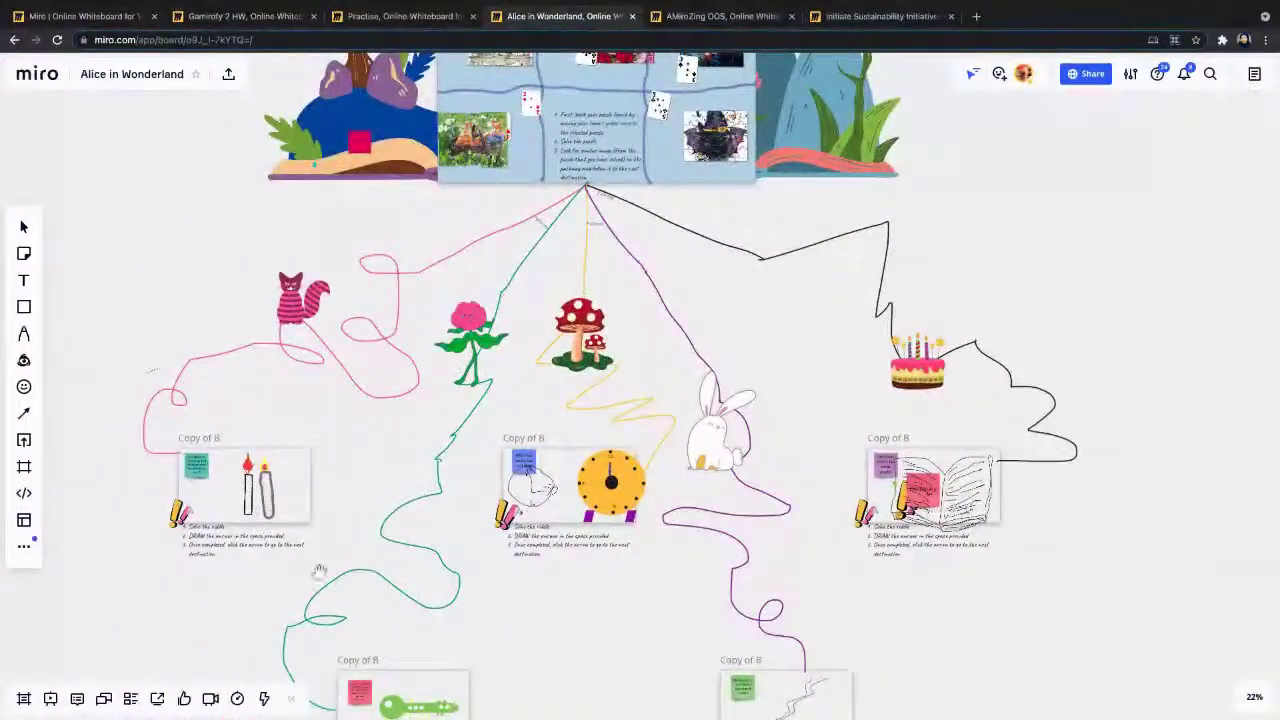
{"action": "scroll", "coordinate": [866, 498], "scroll_direction": "down", "scroll_amount": 3}
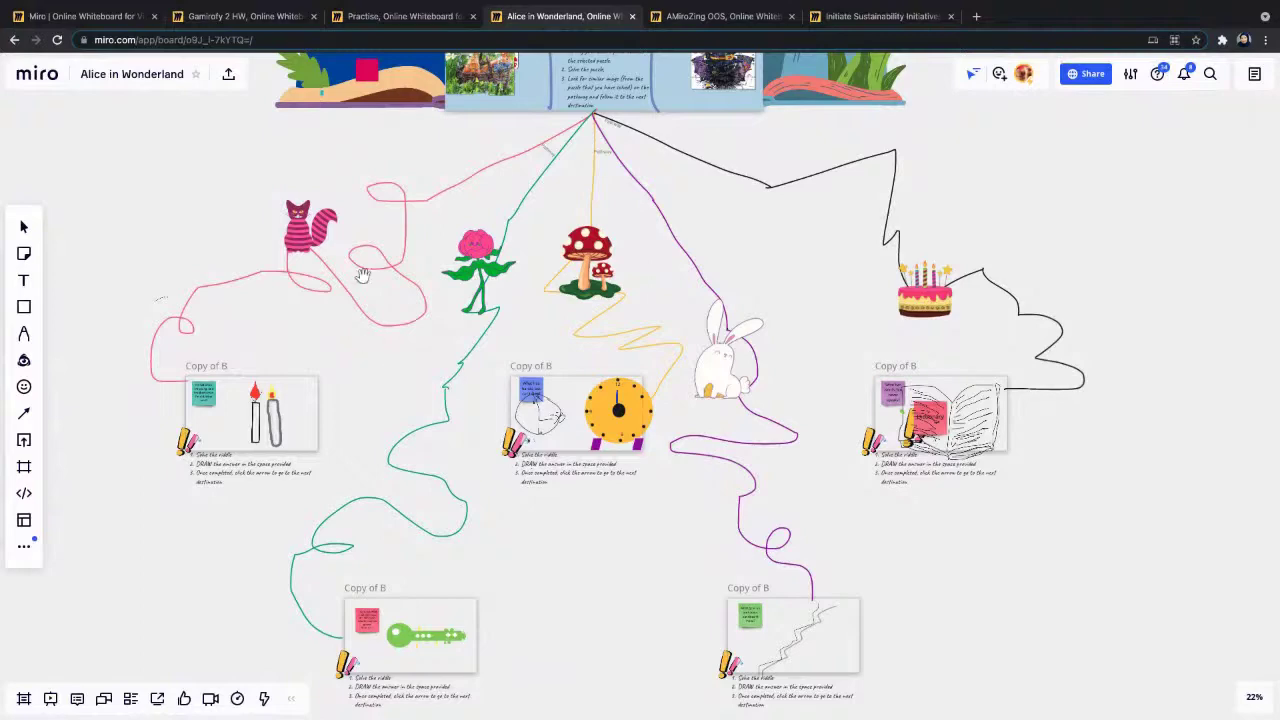
{"action": "scroll", "coordinate": [735, 378], "scroll_direction": "down", "scroll_amount": 6}
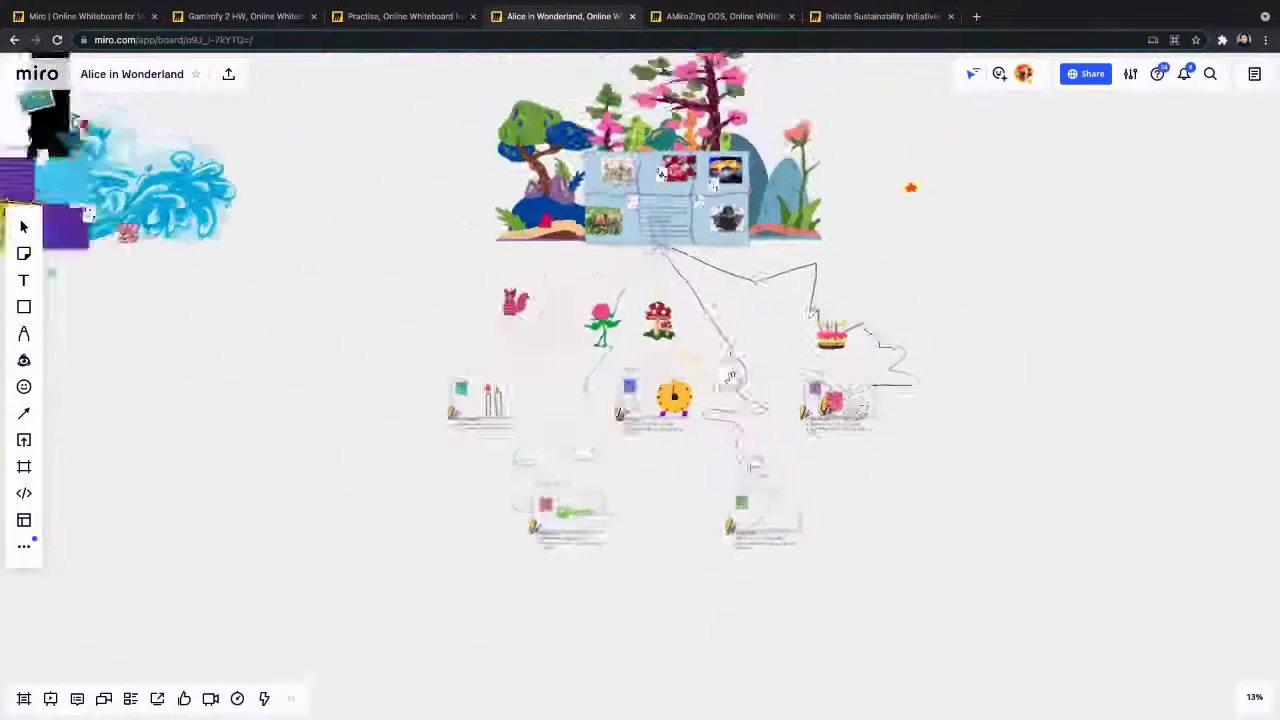
Step: Zoom into the Reading Room shelves to inspect the book covers and movie posters
{"action": "scroll", "coordinate": [733, 379], "scroll_direction": "up", "scroll_amount": 5}
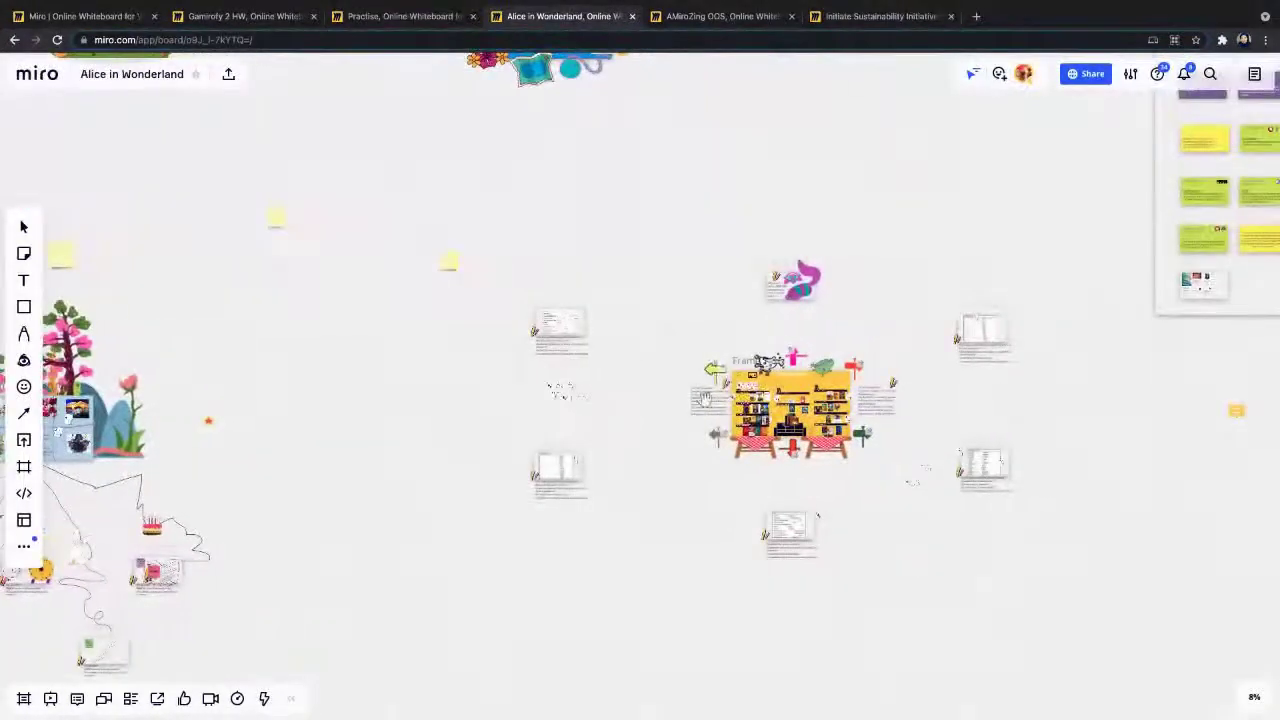
{"action": "scroll", "coordinate": [733, 380], "scroll_direction": "up", "scroll_amount": 3}
{"action": "scroll", "coordinate": [748, 395], "scroll_direction": "up", "scroll_amount": 6}
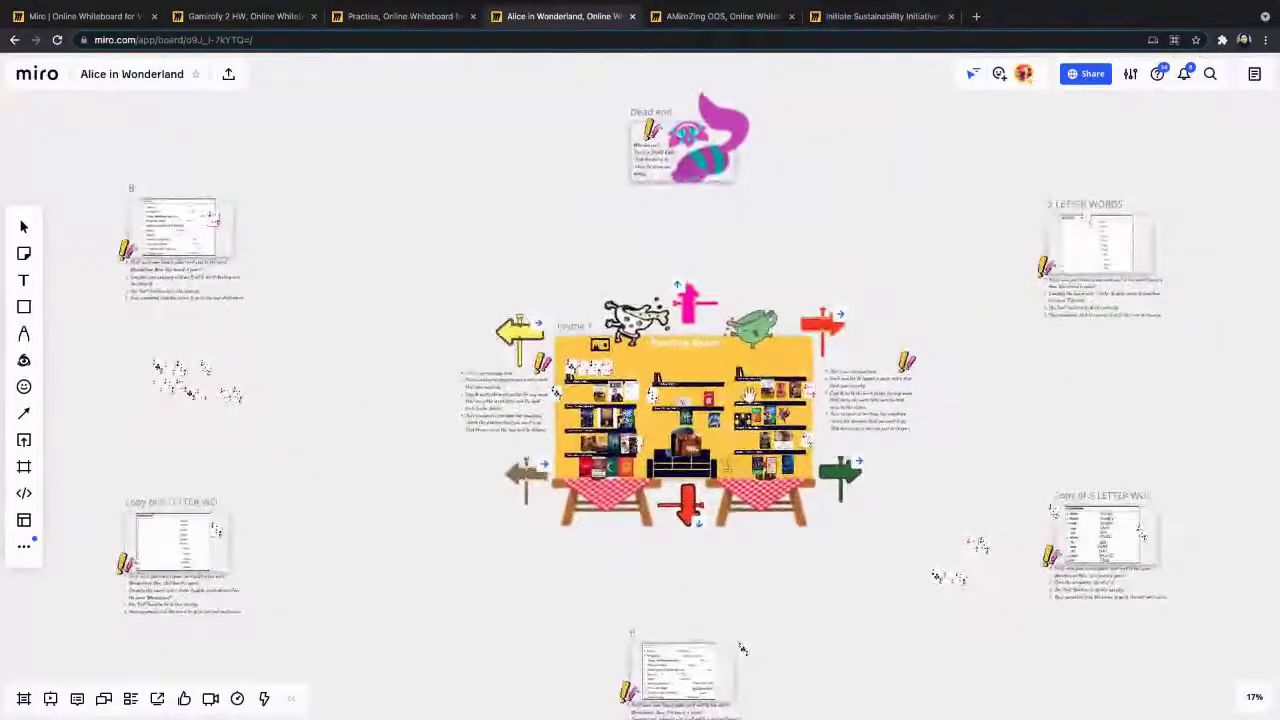
{"action": "scroll", "coordinate": [748, 395], "scroll_direction": "down", "scroll_amount": 2}
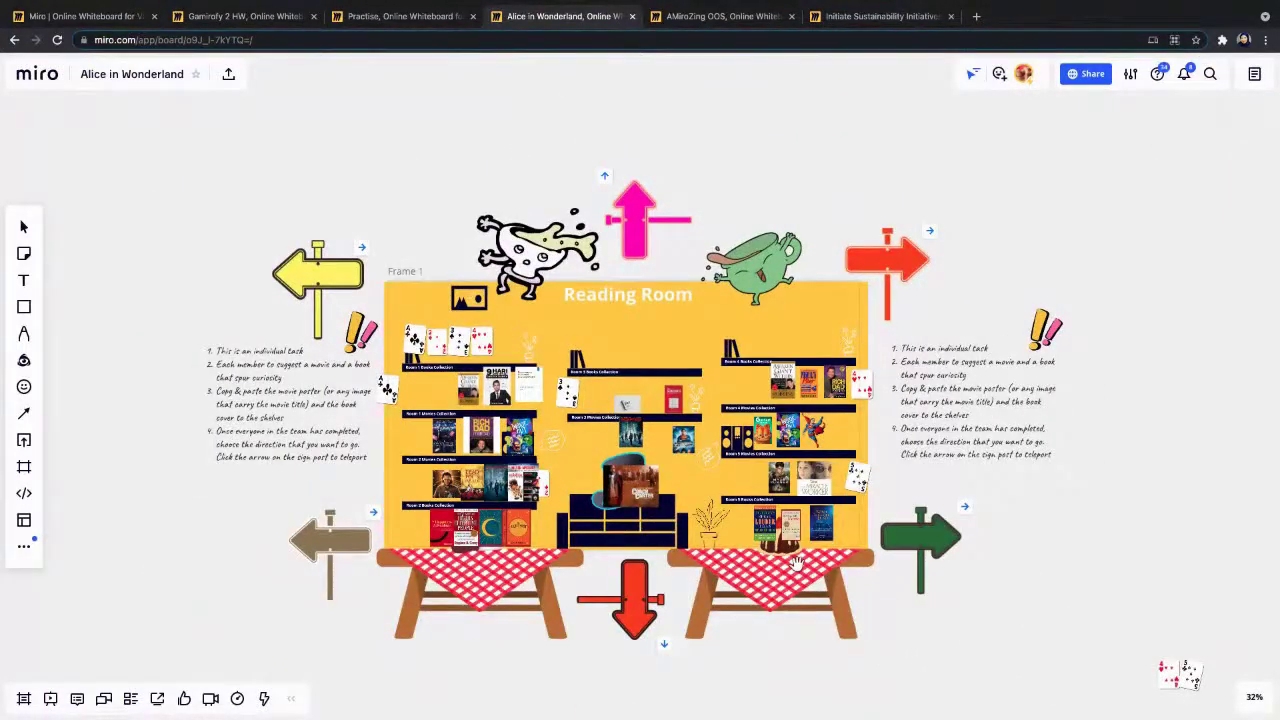
{"action": "scroll", "coordinate": [722, 545], "scroll_direction": "down", "scroll_amount": 5}
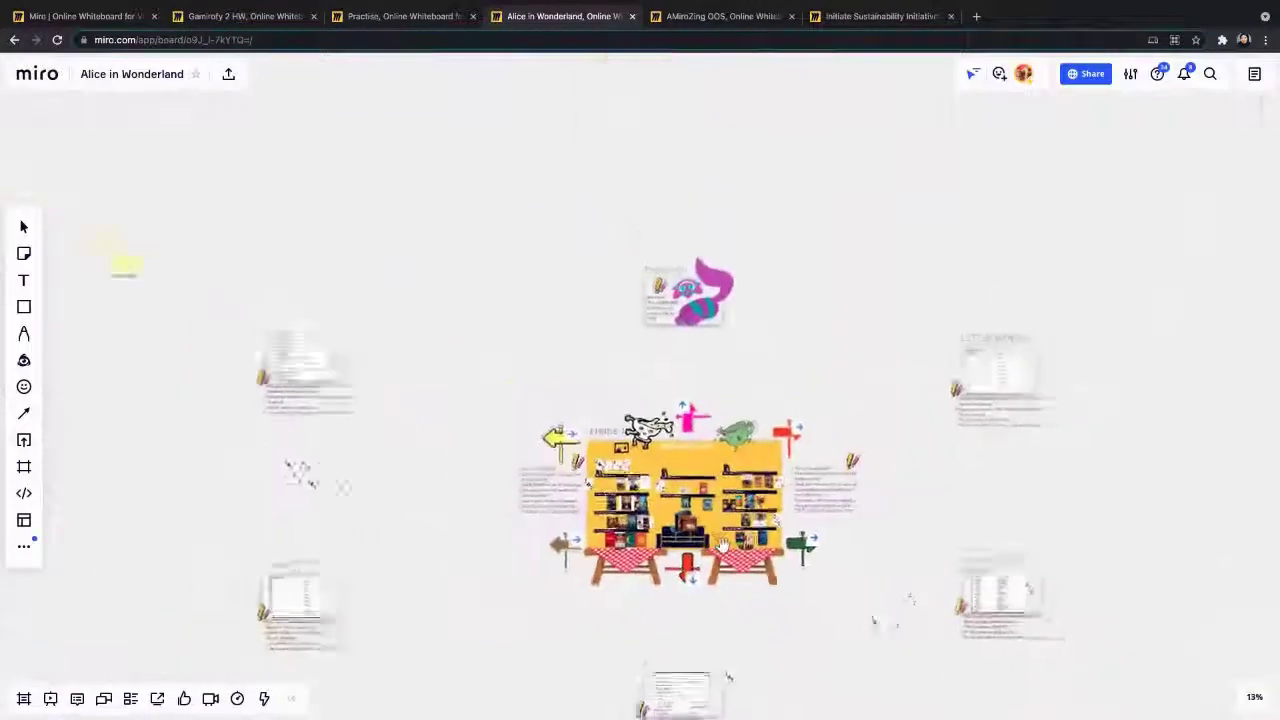
{"action": "scroll", "coordinate": [714, 474], "scroll_direction": "down", "scroll_amount": 2}
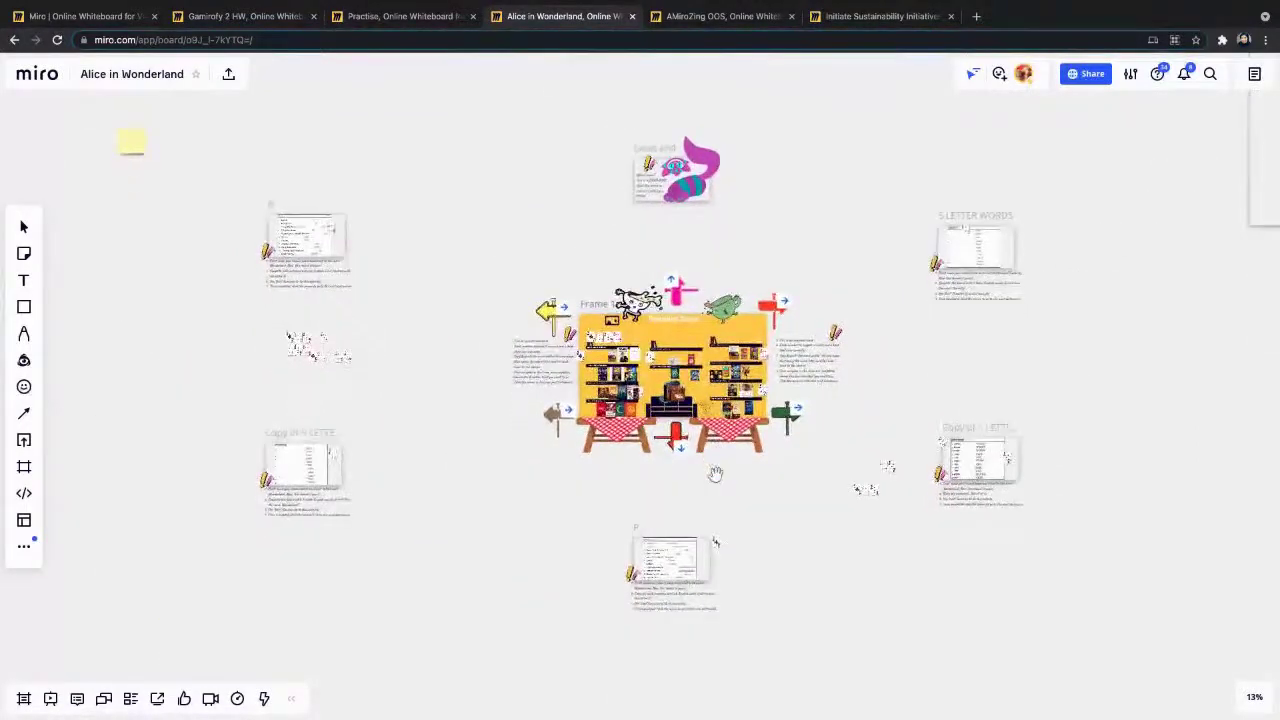
{"action": "scroll", "coordinate": [715, 474], "scroll_direction": "up", "scroll_amount": 1}
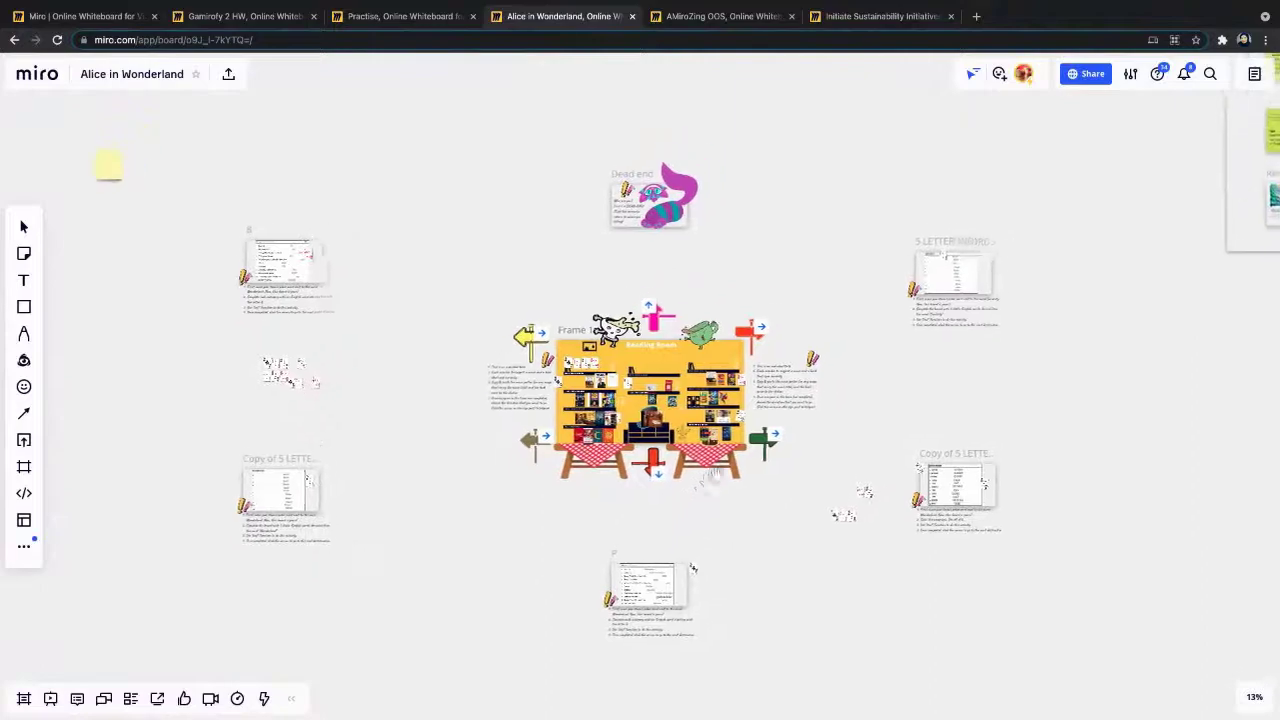
{"action": "scroll", "coordinate": [712, 470], "scroll_direction": "up", "scroll_amount": 5}
{"action": "scroll", "coordinate": [680, 444], "scroll_direction": "up", "scroll_amount": 3}
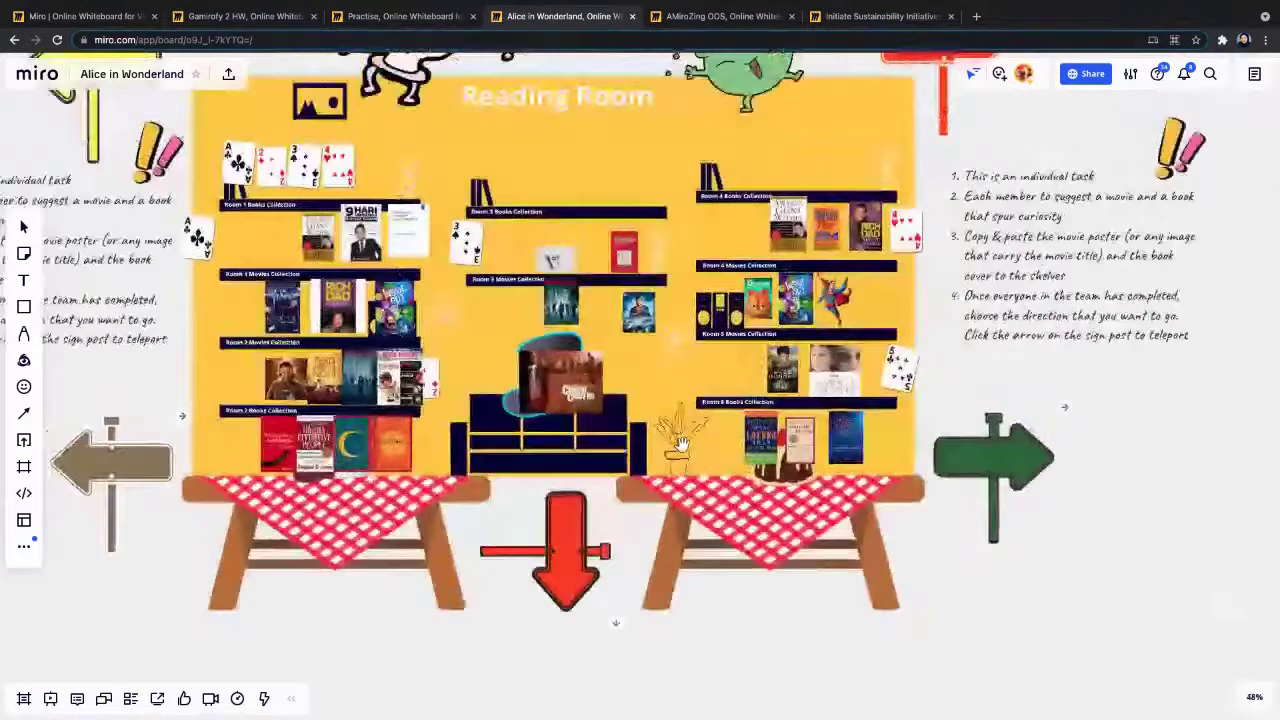
{"action": "scroll", "coordinate": [680, 444], "scroll_direction": "down", "scroll_amount": 2}
{"action": "scroll", "coordinate": [680, 444], "scroll_direction": "up", "scroll_amount": 2}
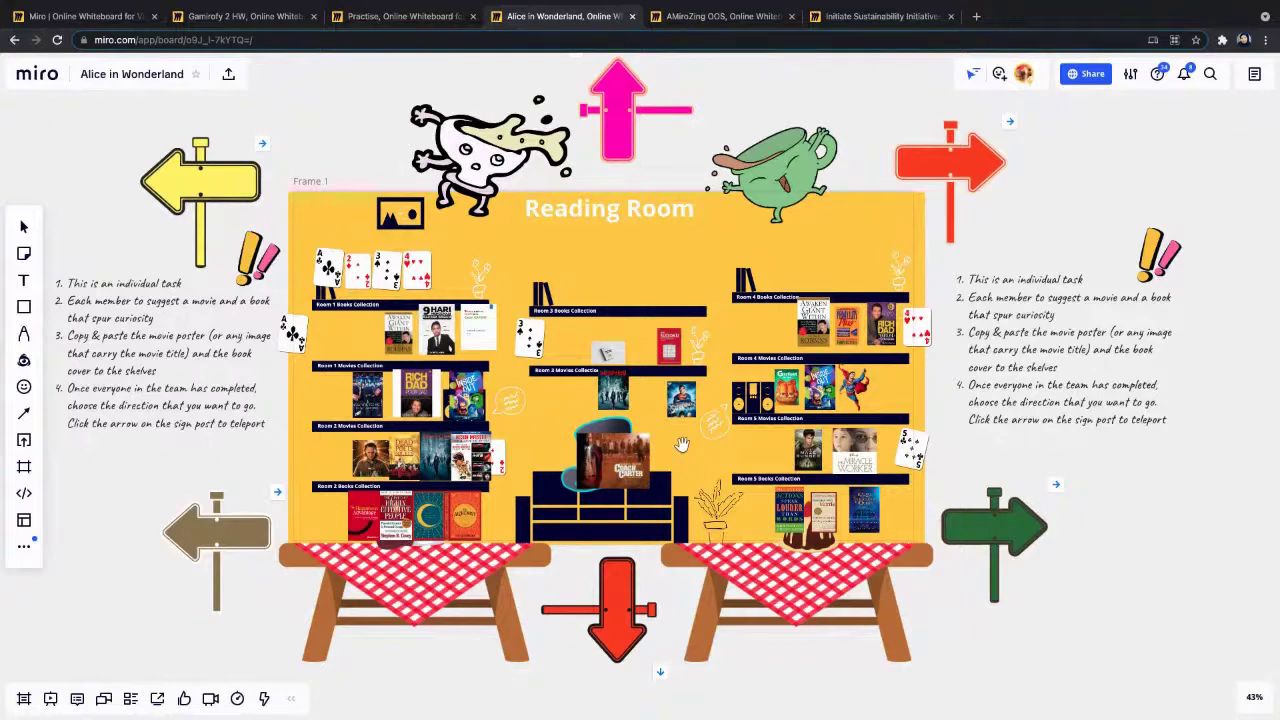
Step: Zoom out so the nearby word-puzzle frames surround the Reading Room
{"action": "scroll", "coordinate": [681, 443], "scroll_direction": "up", "scroll_amount": 3}
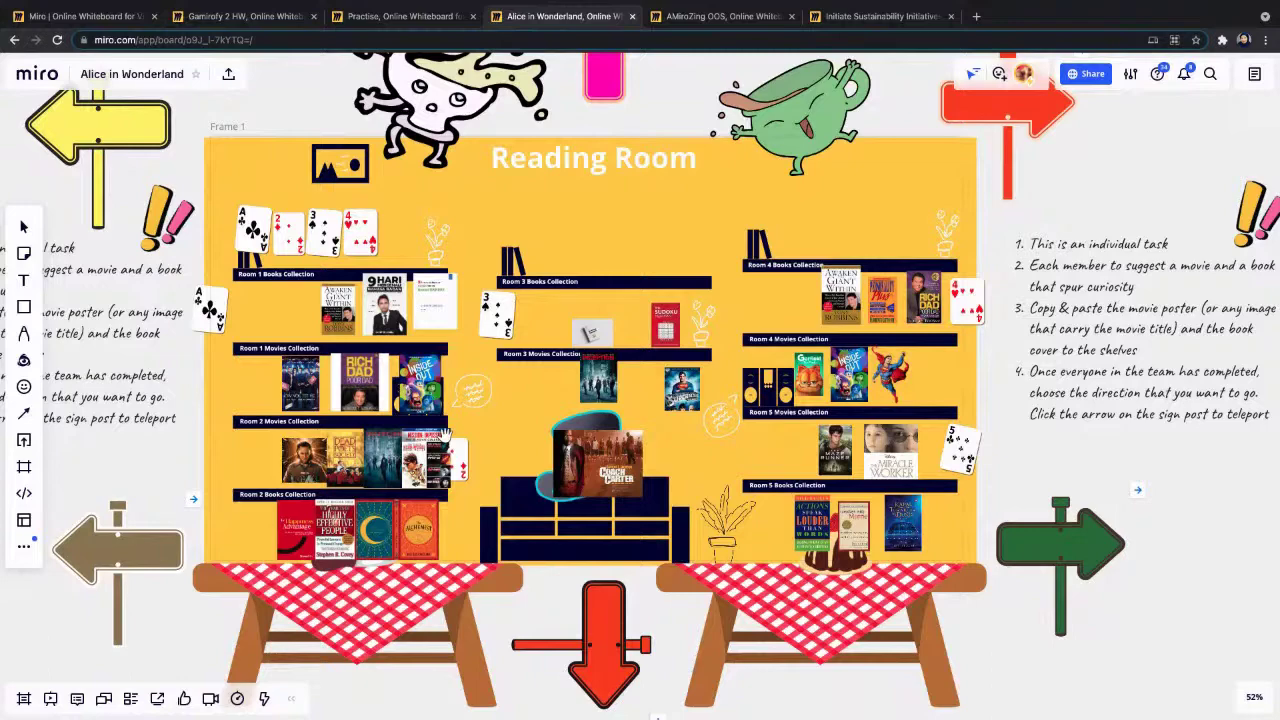
{"action": "scroll", "coordinate": [444, 433], "scroll_direction": "down", "scroll_amount": 2}
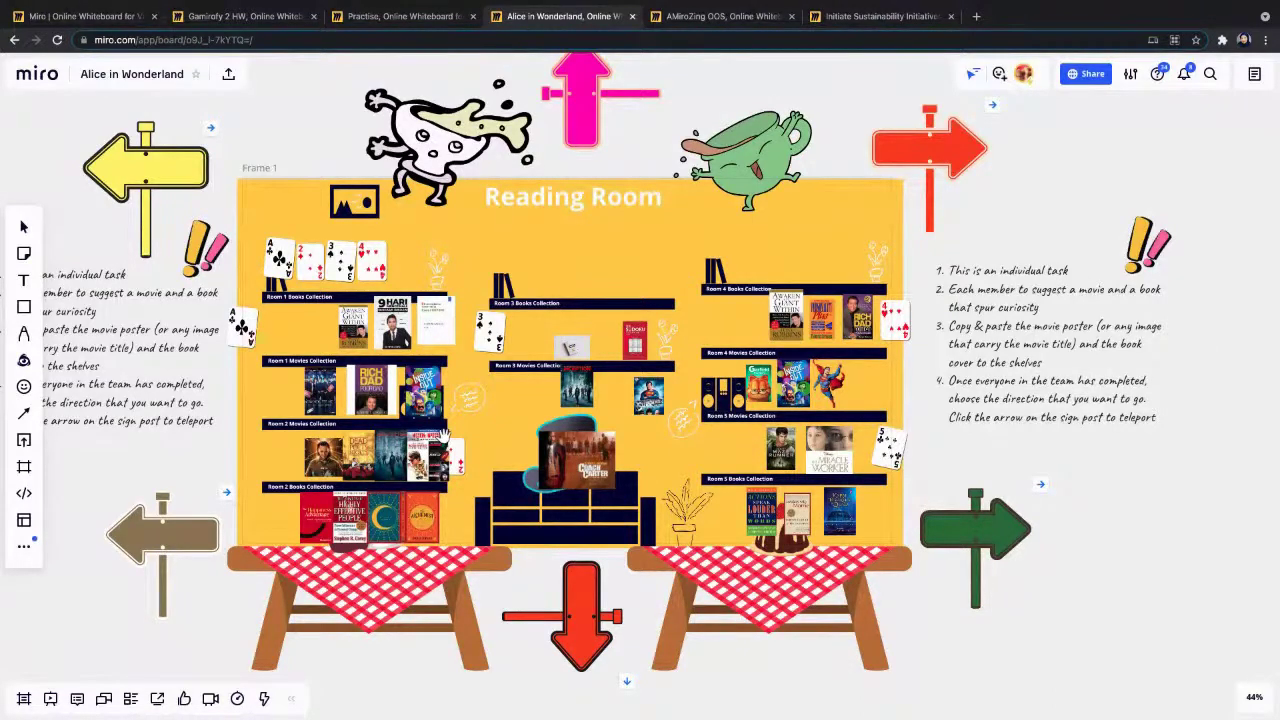
{"action": "scroll", "coordinate": [444, 433], "scroll_direction": "down", "scroll_amount": 6}
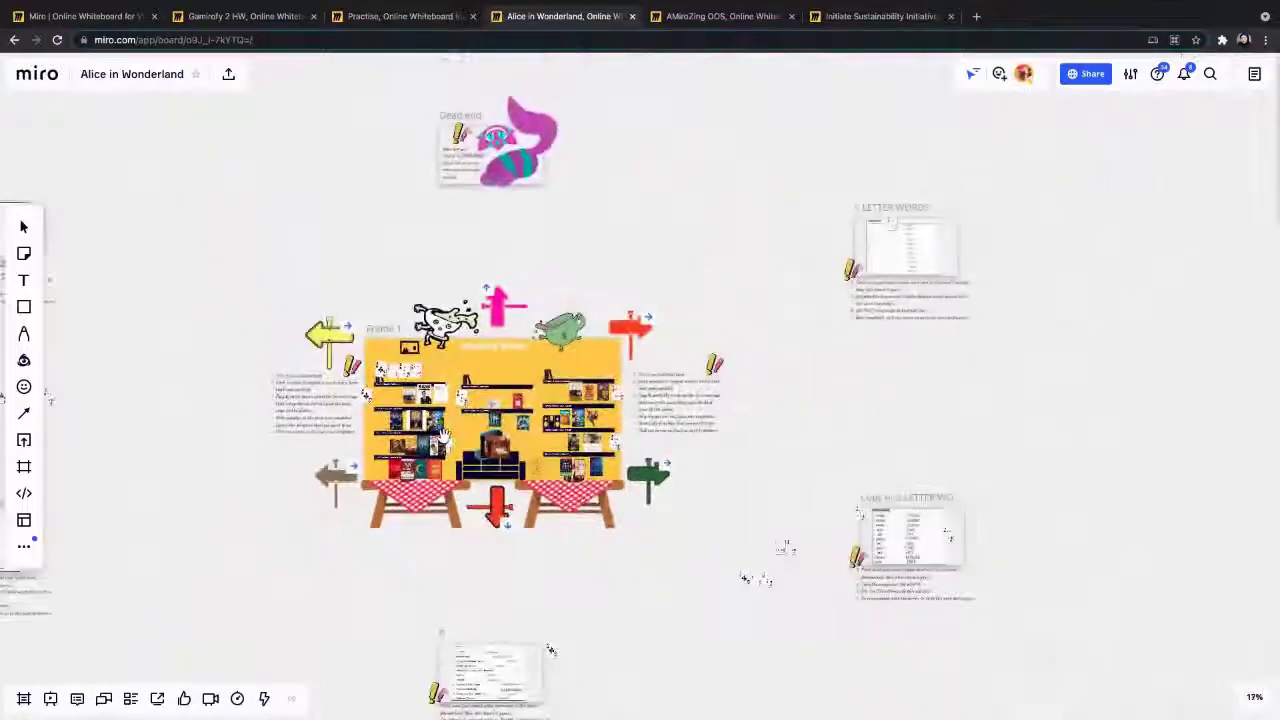
Step: Zoom into the 5 LETTER WORDS frame, then back out to the board overview
{"action": "scroll", "coordinate": [896, 270], "scroll_direction": "up", "scroll_amount": 4}
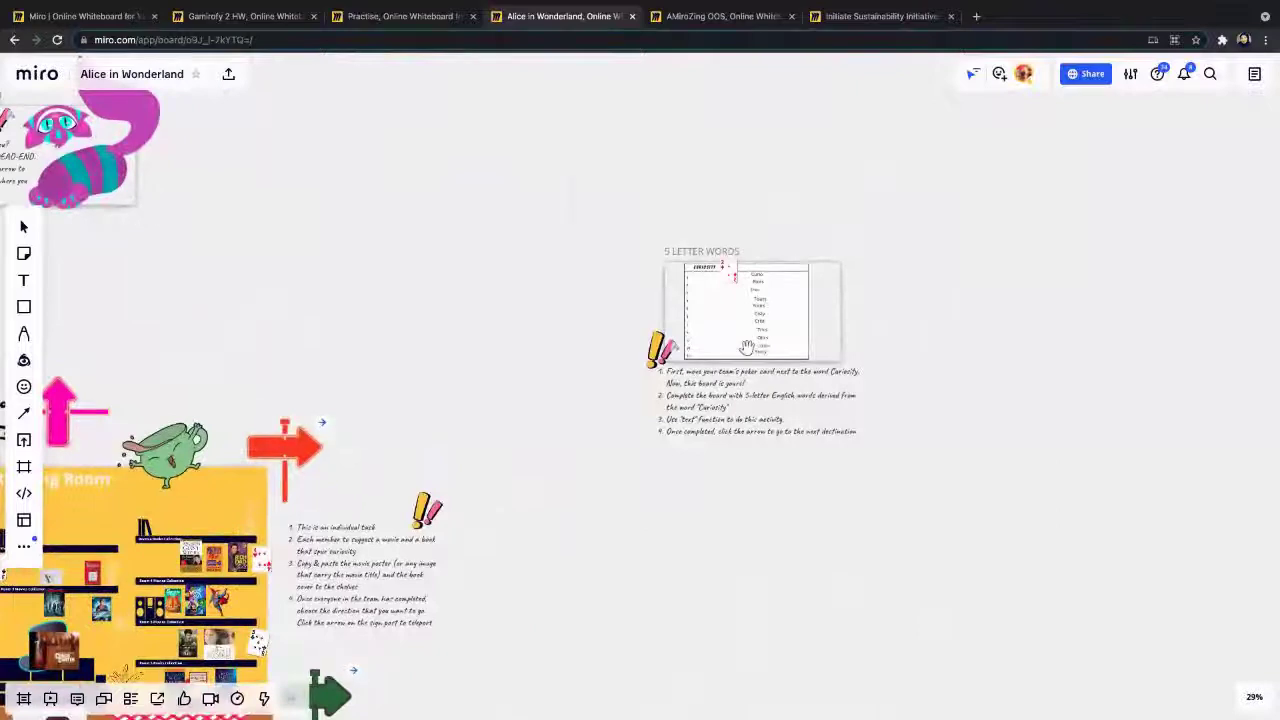
{"action": "scroll", "coordinate": [747, 348], "scroll_direction": "up", "scroll_amount": 5}
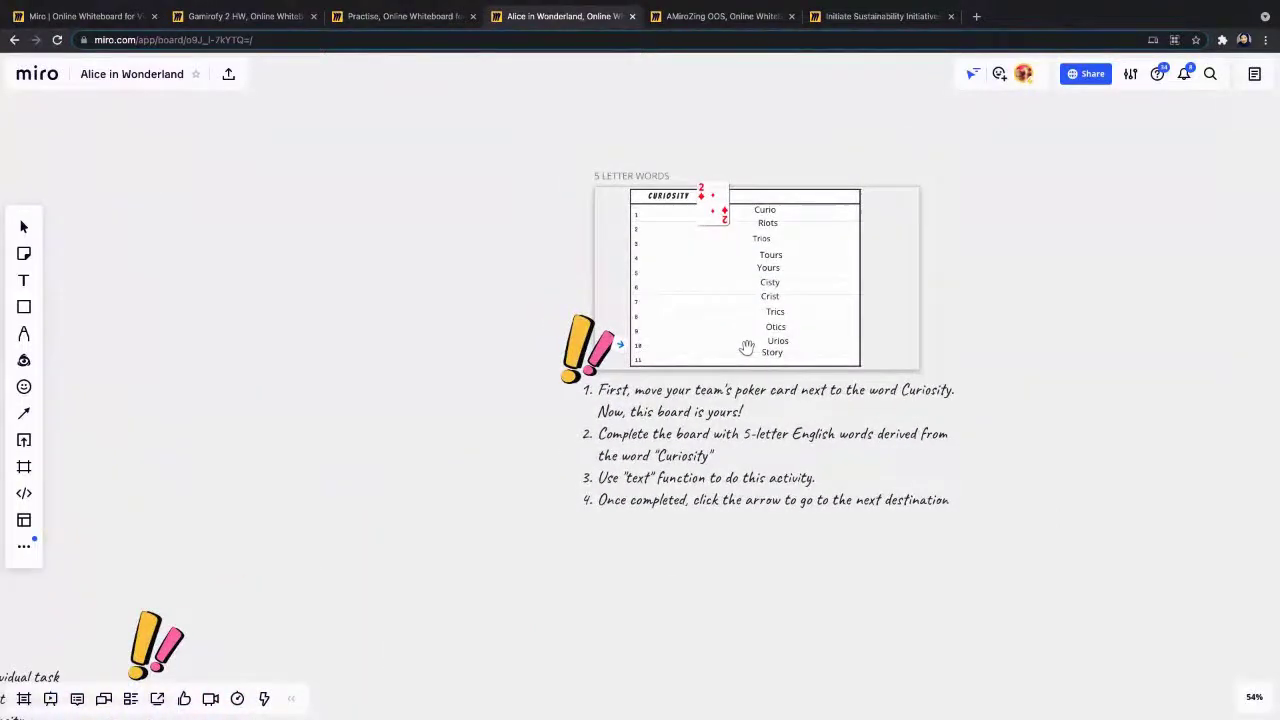
{"action": "scroll", "coordinate": [747, 348], "scroll_direction": "down", "scroll_amount": 6}
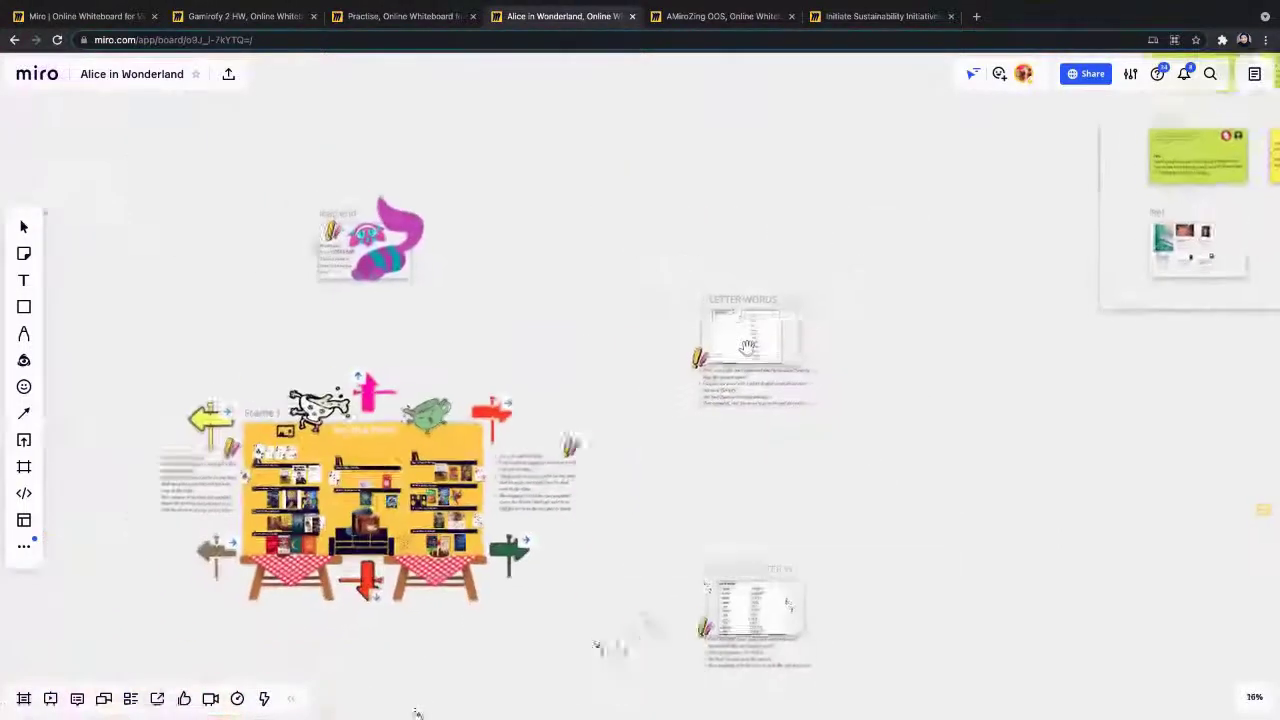
{"action": "scroll", "coordinate": [746, 348], "scroll_direction": "down", "scroll_amount": 2}
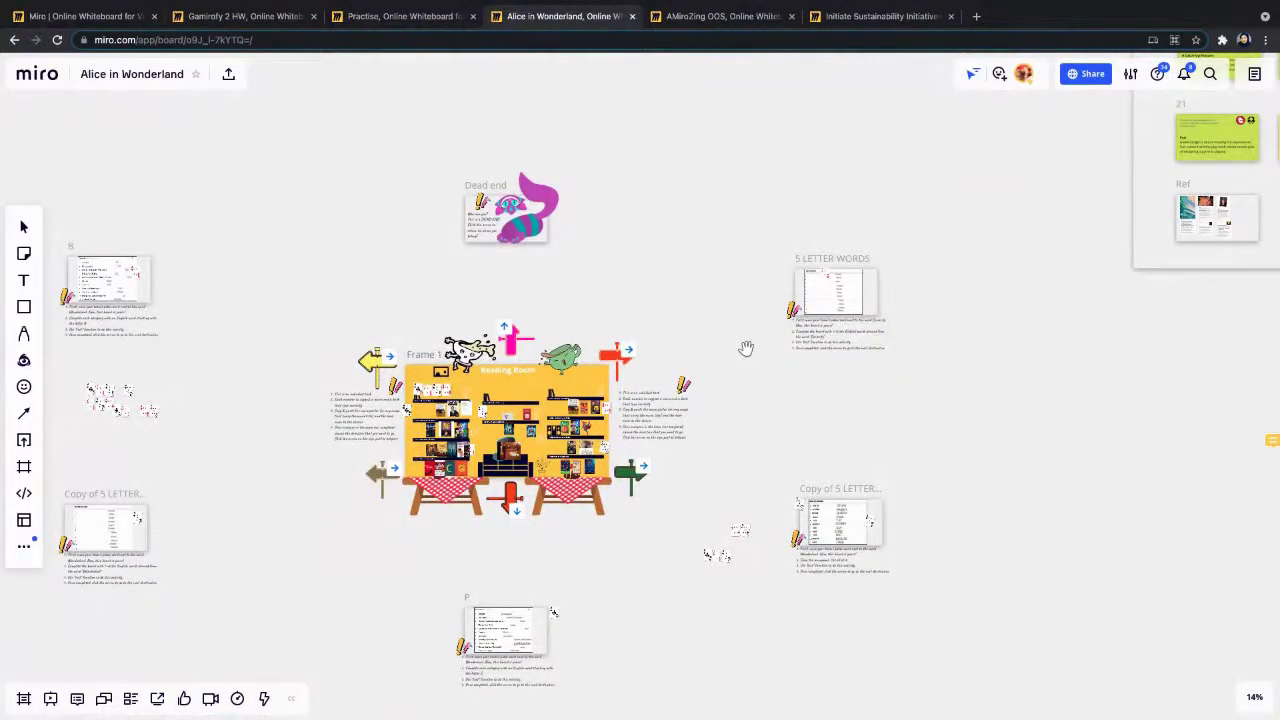
{"action": "scroll", "coordinate": [746, 348], "scroll_direction": "down", "scroll_amount": 3}
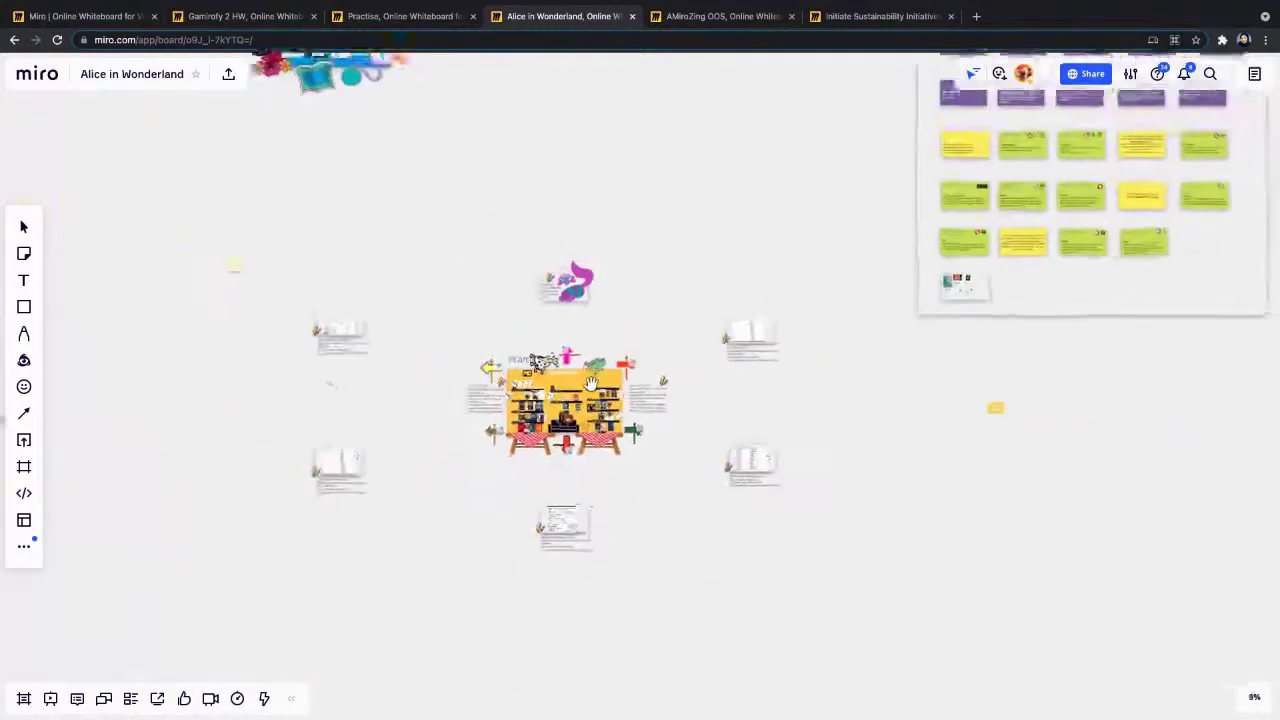
Step: Zoom into the tree frame with its video clip and five colour-coded sticky-note columns
{"action": "scroll", "coordinate": [591, 383], "scroll_direction": "up", "scroll_amount": 5}
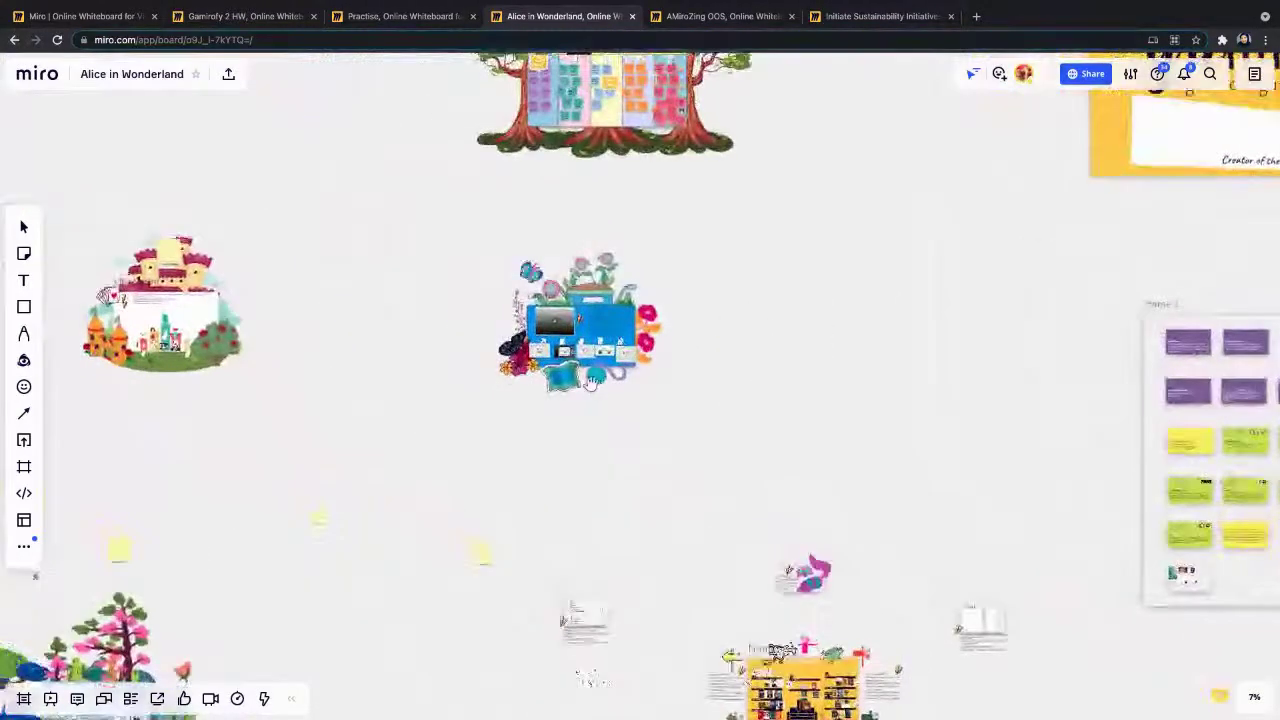
{"action": "scroll", "coordinate": [631, 279], "scroll_direction": "up", "scroll_amount": 8}
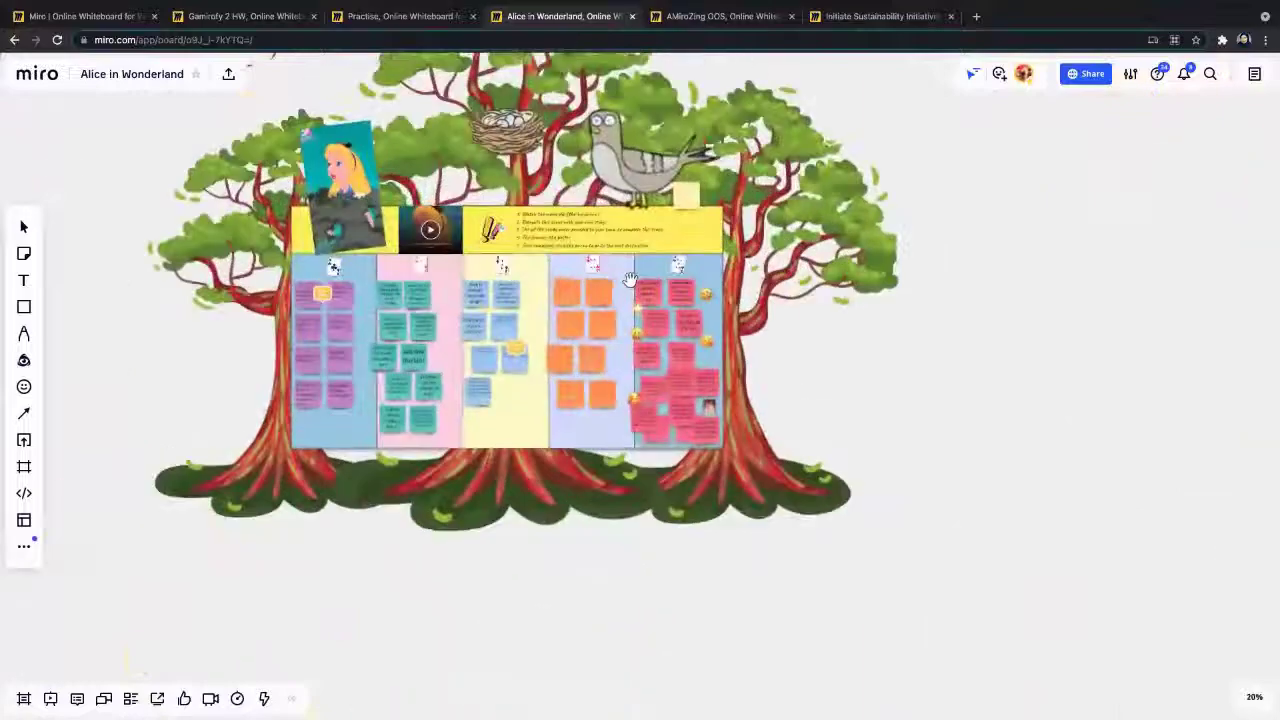
{"action": "scroll", "coordinate": [631, 279], "scroll_direction": "up", "scroll_amount": 2}
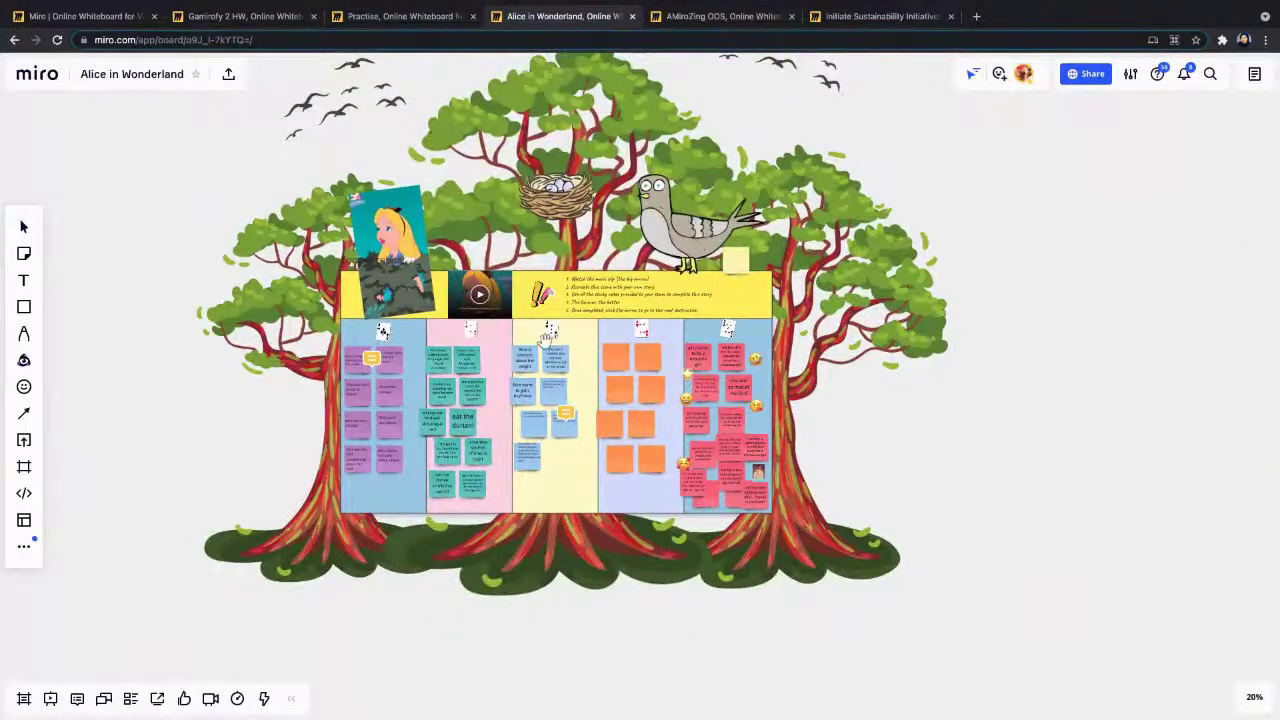
{"action": "scroll", "coordinate": [546, 335], "scroll_direction": "up", "scroll_amount": 3}
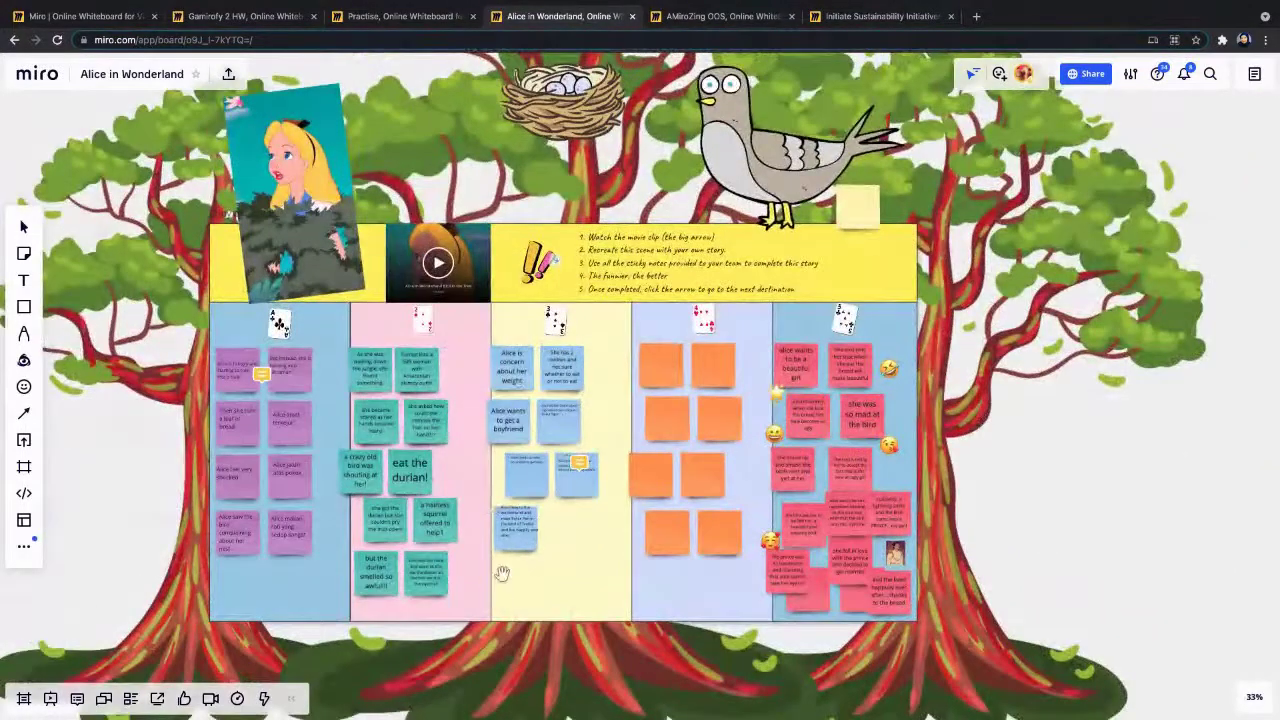